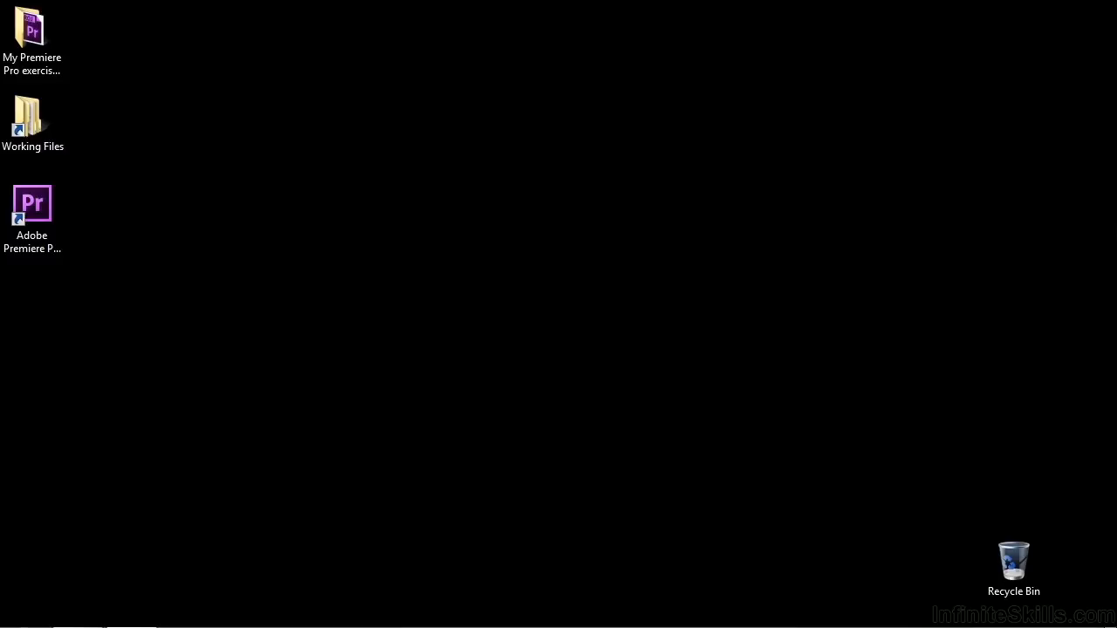
Open the project 0602-trim tool.prproj from the projects folder inside Working Files
{"action": "double_click", "coordinate": [15, 128]}
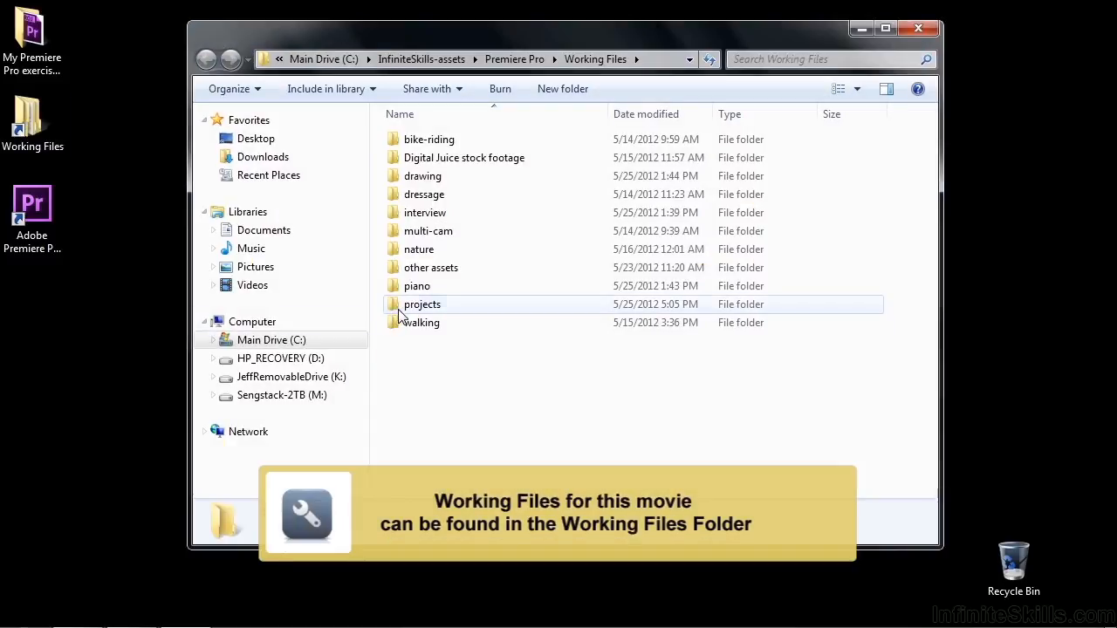
{"action": "double_click", "coordinate": [400, 307]}
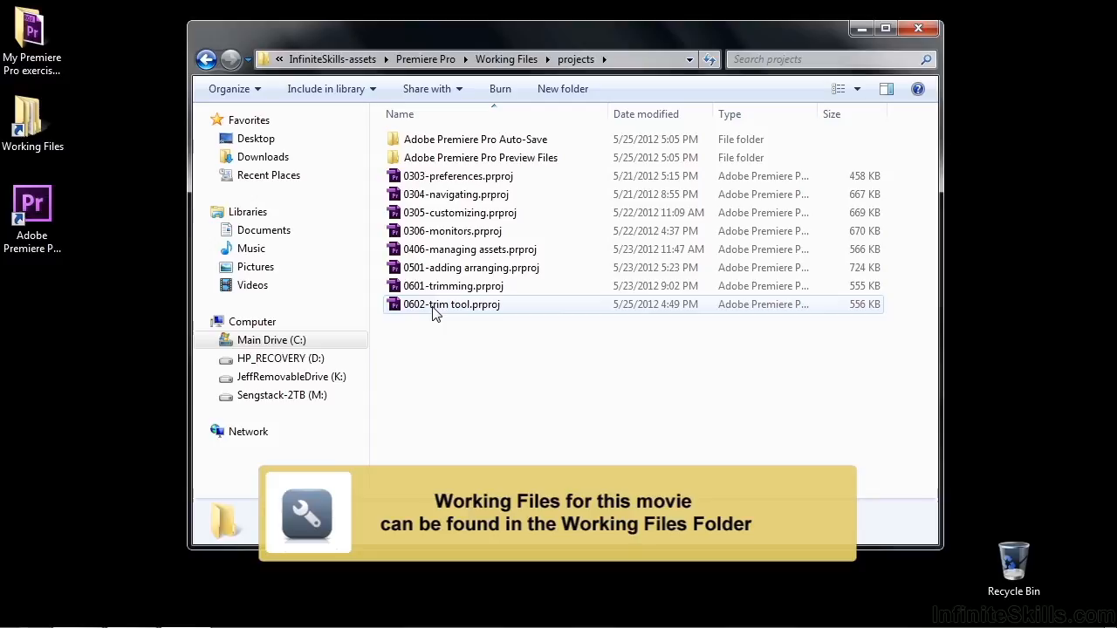
{"action": "double_click", "coordinate": [417, 312]}
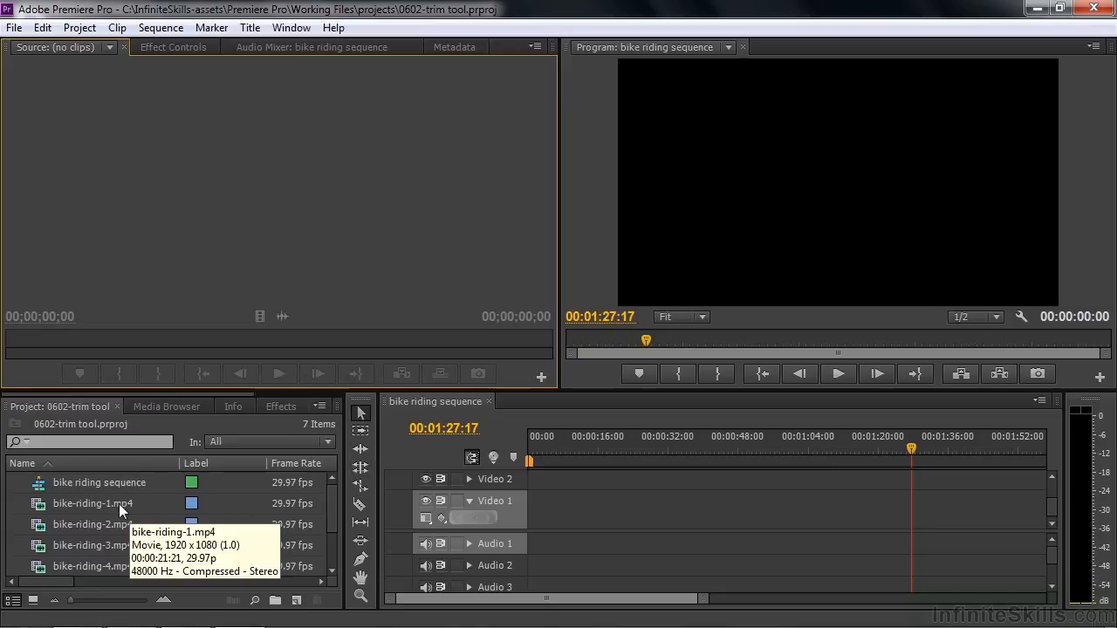
Add all six clips, bike-riding-1.mp4 to bike-riding-6.mp4, to the start of Video 1 in the bike riding sequence
{"action": "left_click_drag", "start_coordinate": [332, 498], "coordinate": [337, 476]}
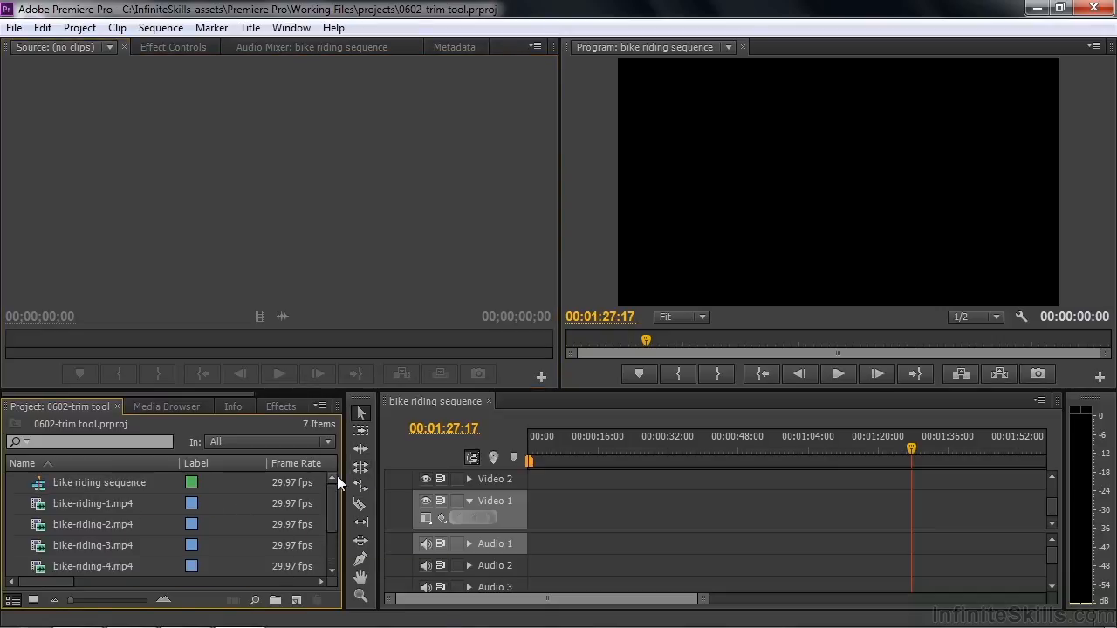
{"action": "left_click", "coordinate": [45, 503]}
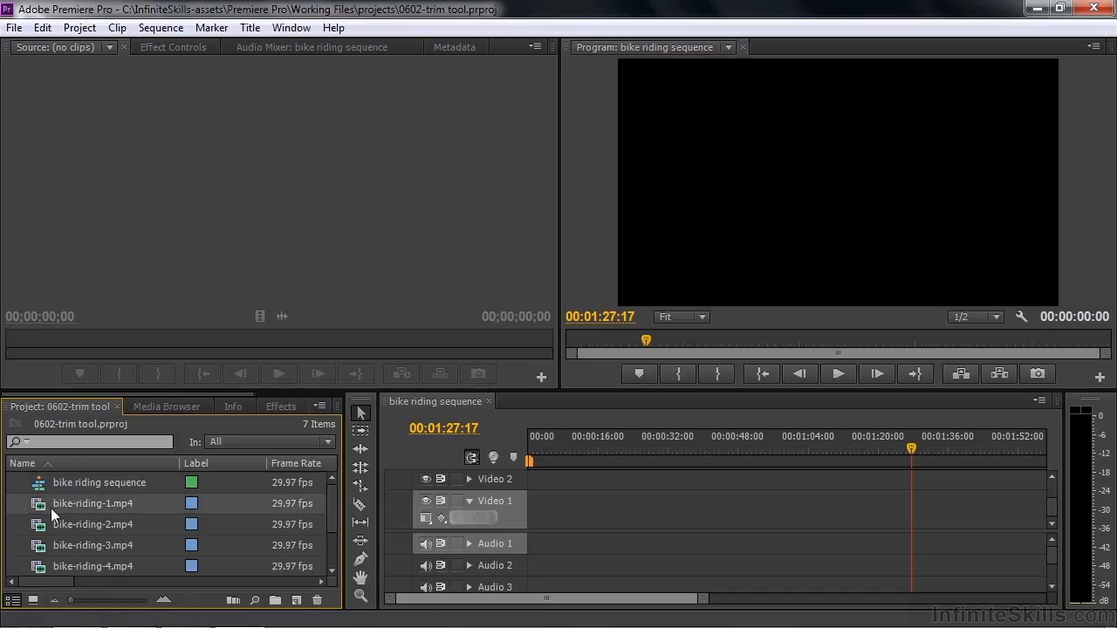
{"action": "left_click_drag", "start_coordinate": [335, 493], "coordinate": [329, 560]}
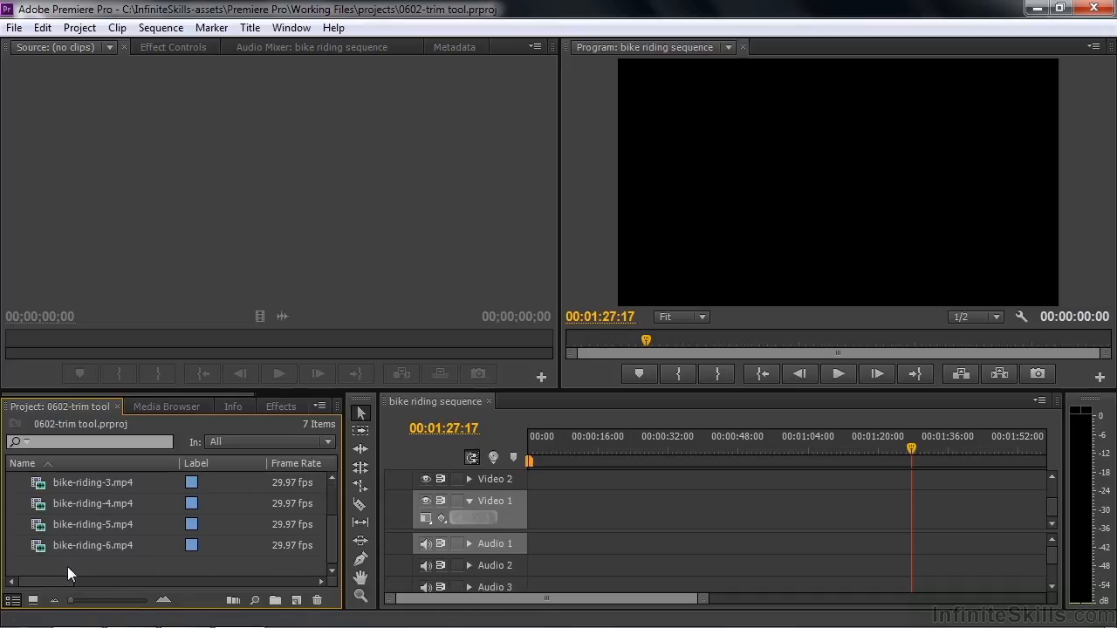
{"action": "left_click", "coordinate": [44, 551], "text": "shift"}
{"action": "left_click_drag", "start_coordinate": [44, 551], "coordinate": [540, 522]}
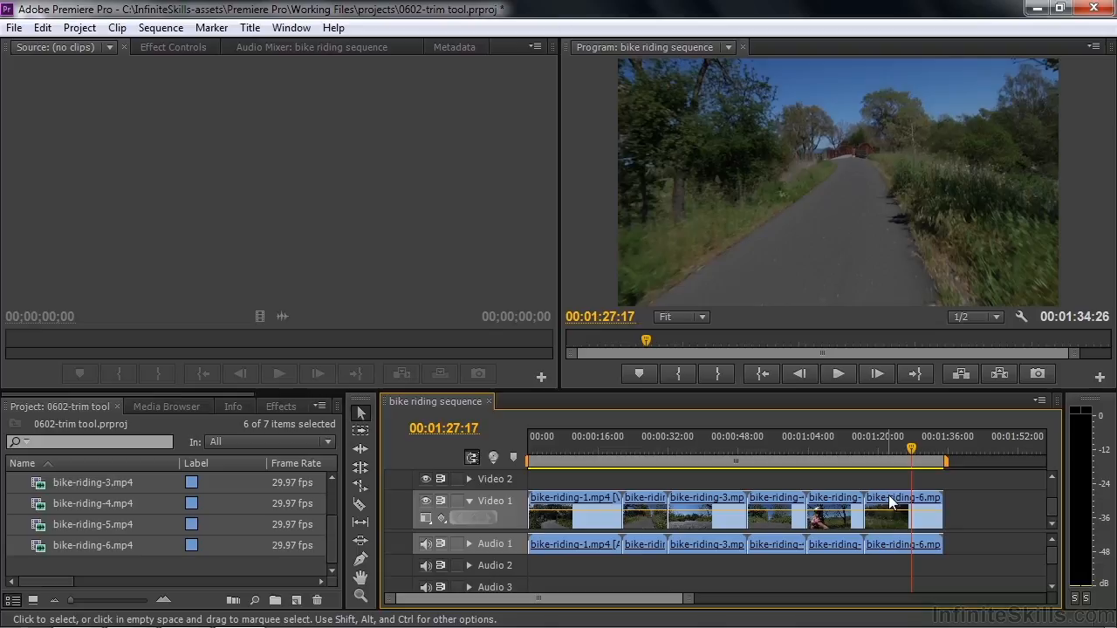
Move bike-riding-6.mp4 away from bike-riding-5.mp4 and snap it back against that clip's end
{"action": "left_click_drag", "start_coordinate": [890, 502], "coordinate": [899, 513]}
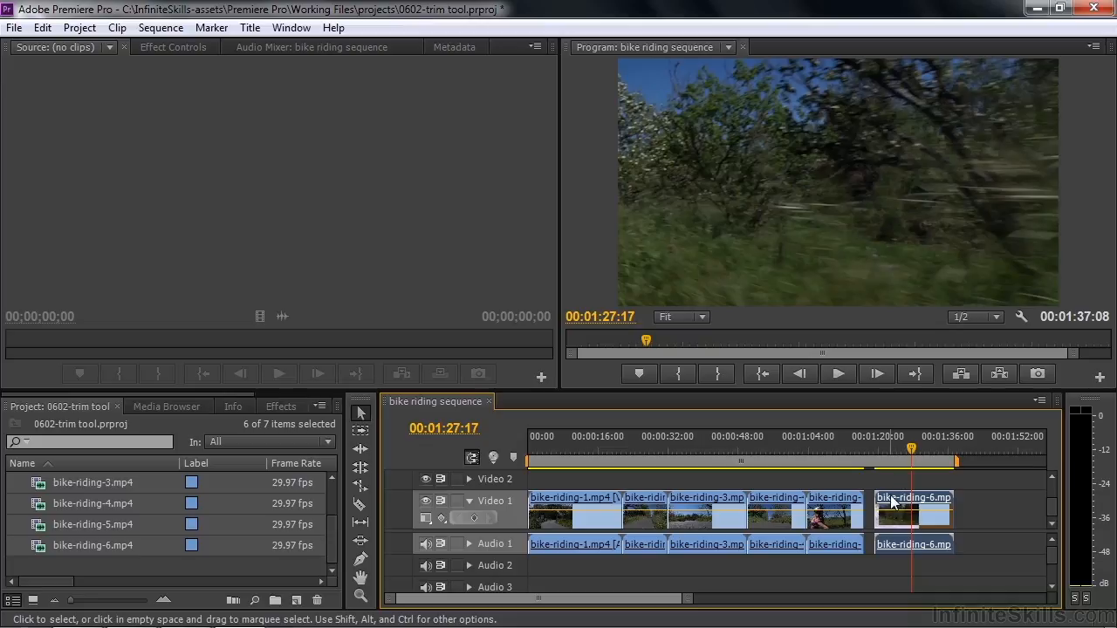
{"action": "left_click_drag", "start_coordinate": [892, 500], "coordinate": [883, 500]}
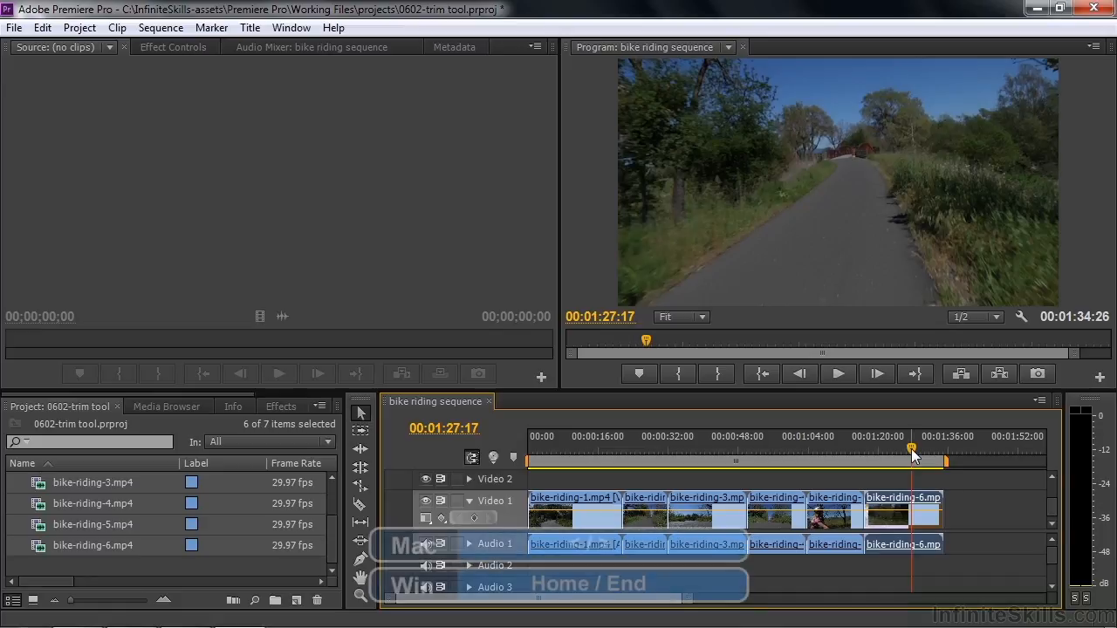
Jump the playhead between the start and the end of the sequence, finishing at the start
{"action": "key", "text": "Home"}
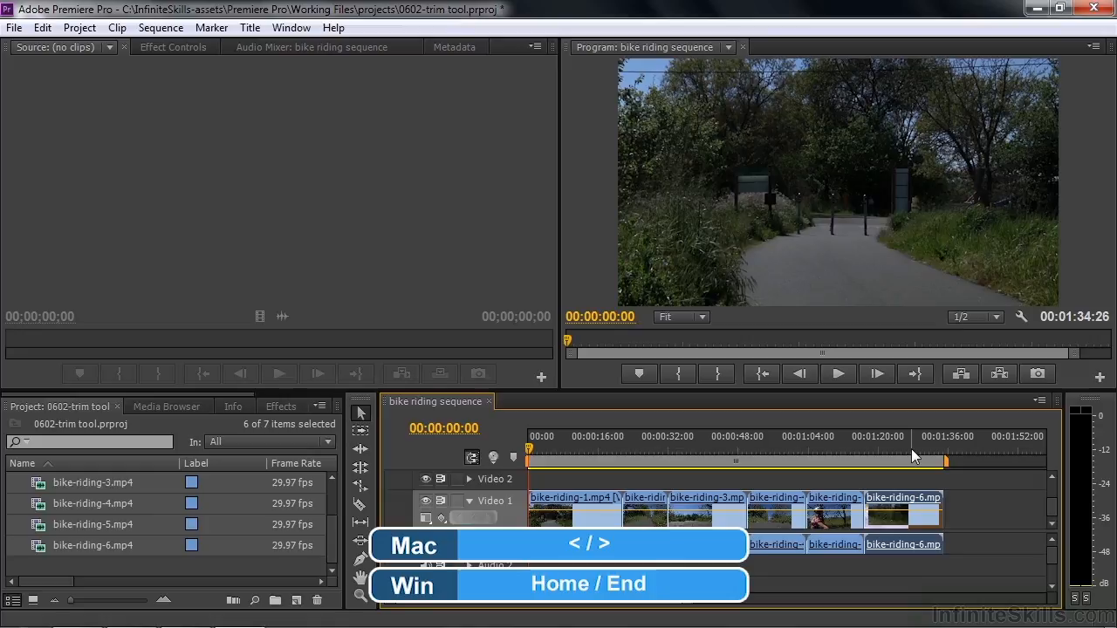
{"action": "key", "text": "End"}
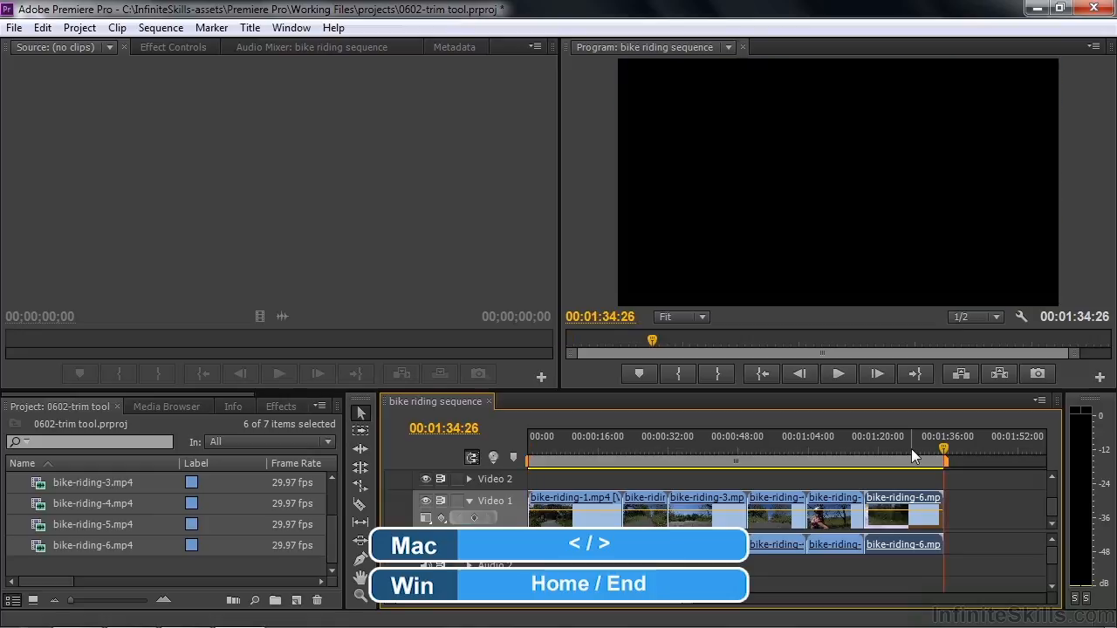
{"action": "key", "text": "Home"}
Inspect the effect properties available for bike-riding-1.mp4 on its timeline clip, including Time Remapping
{"action": "left_click_drag", "start_coordinate": [714, 600], "coordinate": [598, 601]}
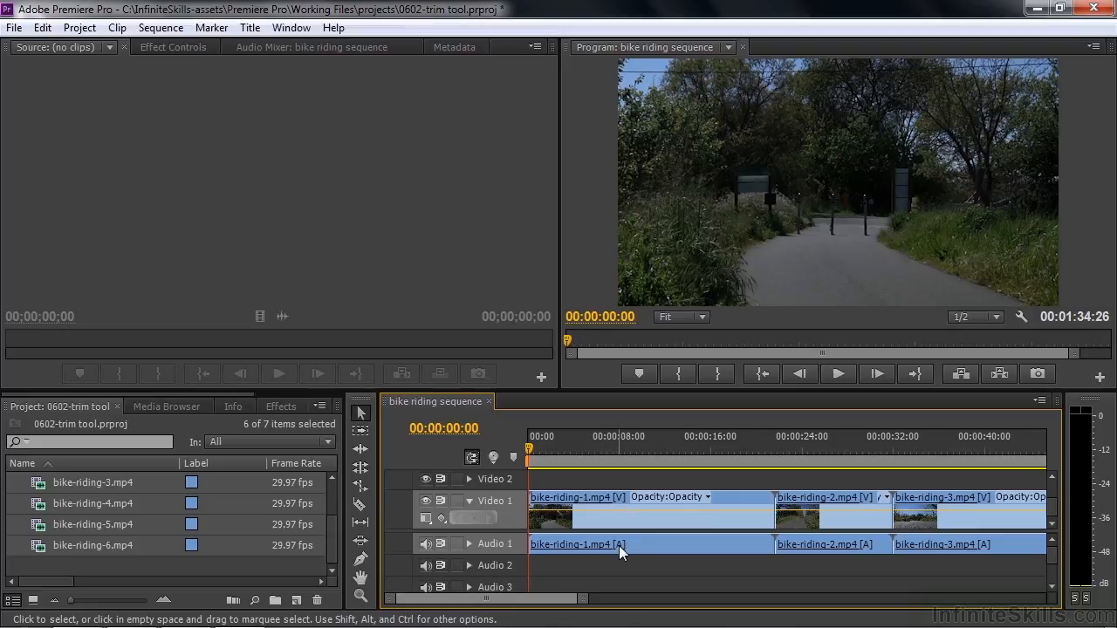
{"action": "mouse_move", "coordinate": [622, 498]}
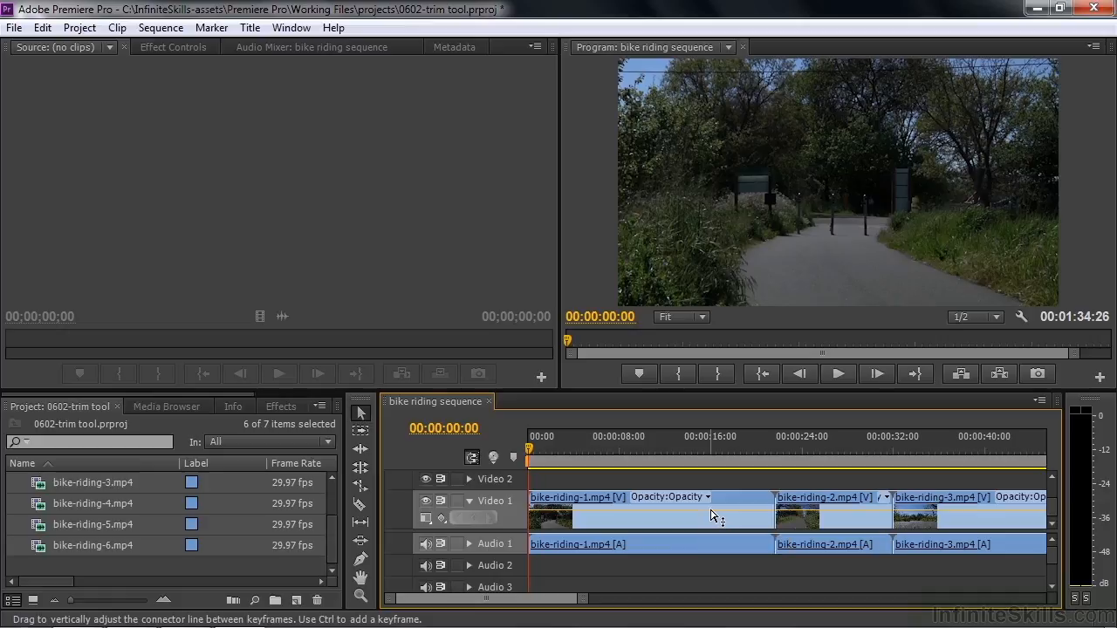
{"action": "mouse_move", "coordinate": [711, 516]}
{"action": "left_mouse_down"}
{"action": "mouse_move", "coordinate": [711, 530]}
{"action": "mouse_move", "coordinate": [703, 507]}
{"action": "mouse_move", "coordinate": [701, 516]}
{"action": "left_mouse_up"}
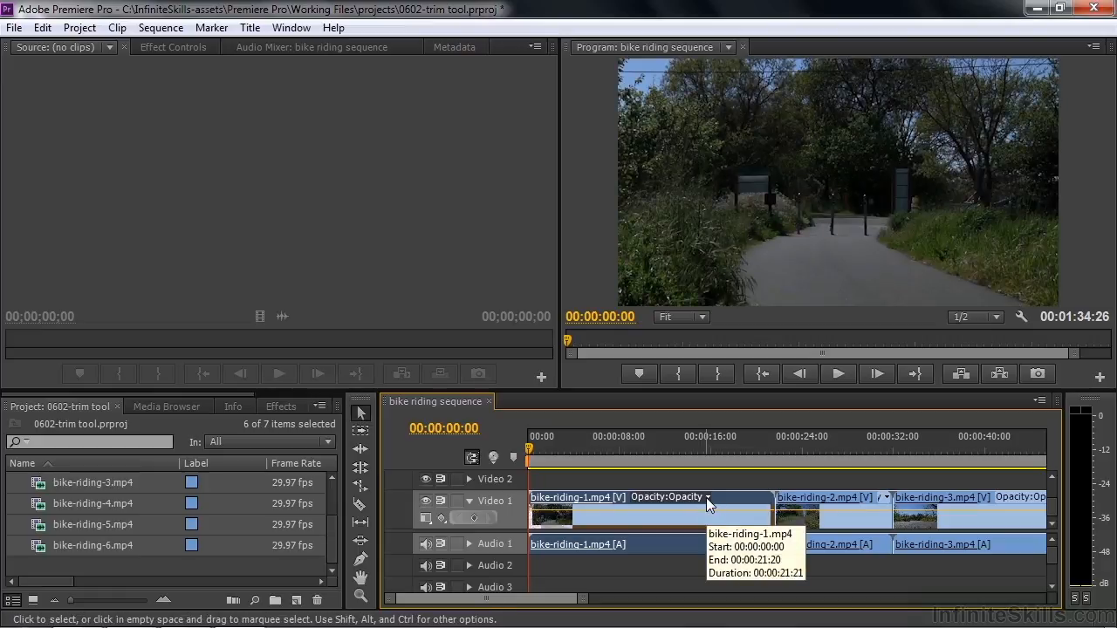
{"action": "left_click", "coordinate": [707, 498]}
{"action": "mouse_move", "coordinate": [705, 557]}
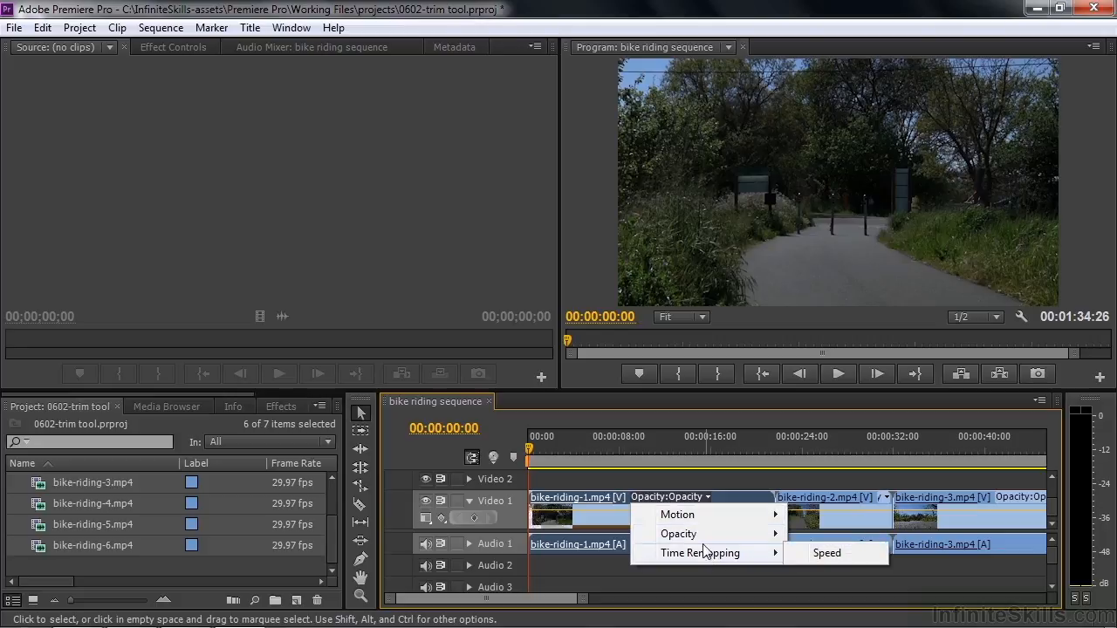
{"action": "left_click", "coordinate": [613, 523]}
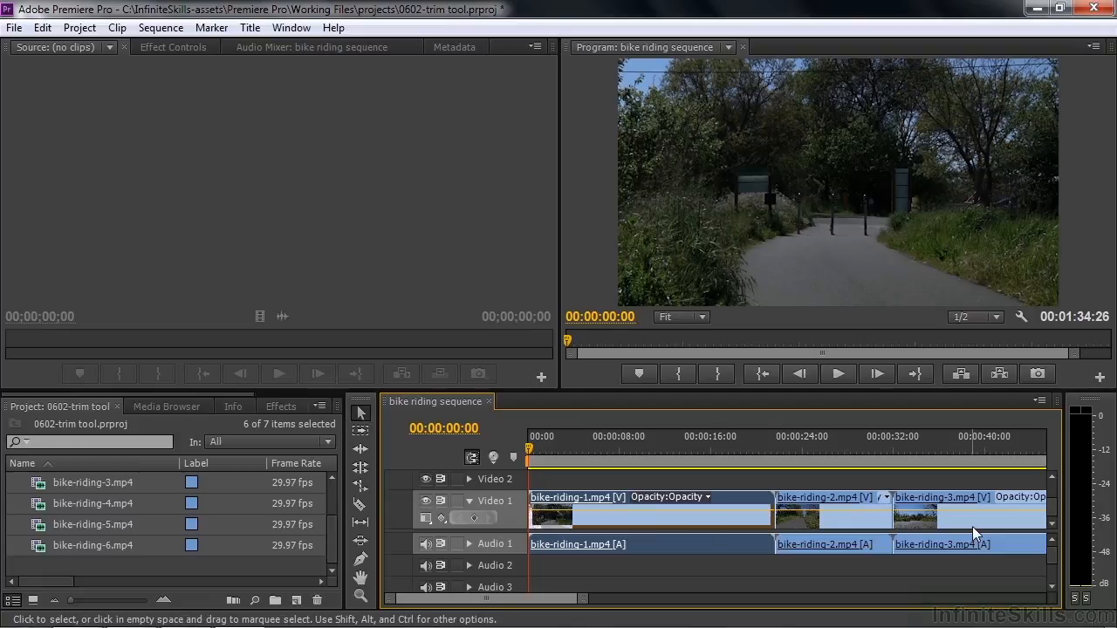
Trim the start of bike-riding-1.mp4 to 00:00:12:17, where the two cyclists ride toward the camera
{"action": "key", "text": "backslash"}
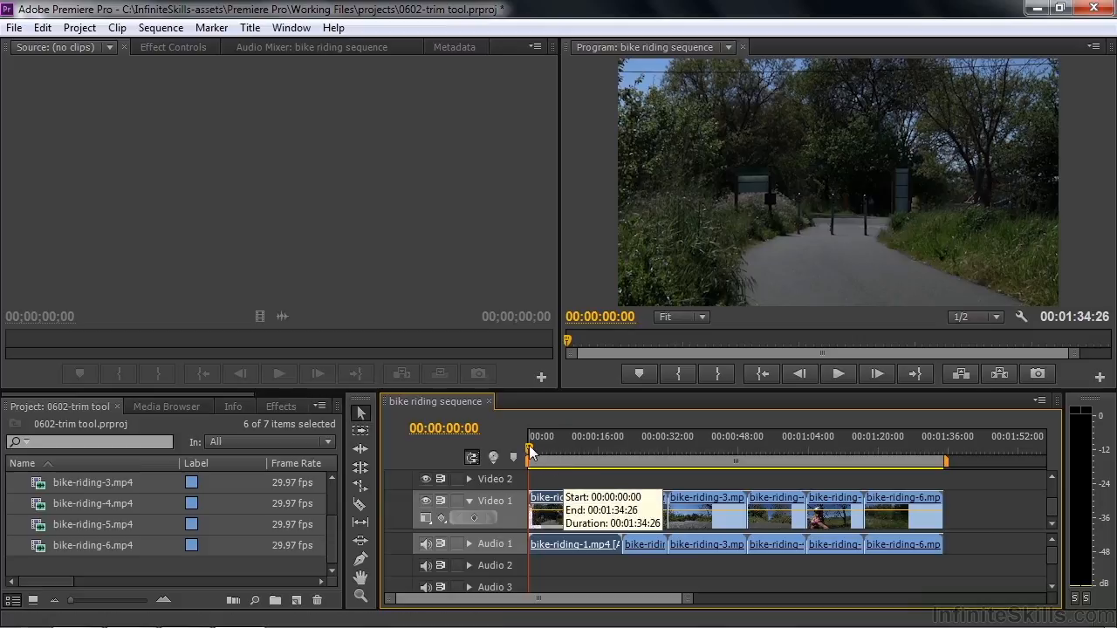
{"action": "left_click_drag", "start_coordinate": [529, 453], "coordinate": [581, 472]}
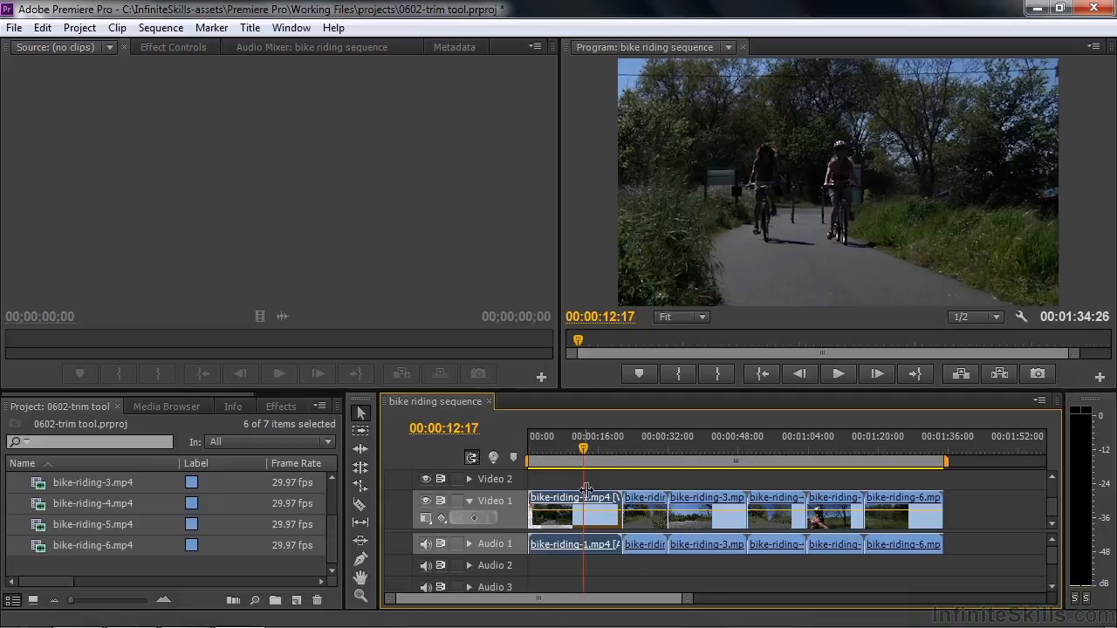
{"action": "left_click_drag", "start_coordinate": [531, 497], "coordinate": [585, 499]}
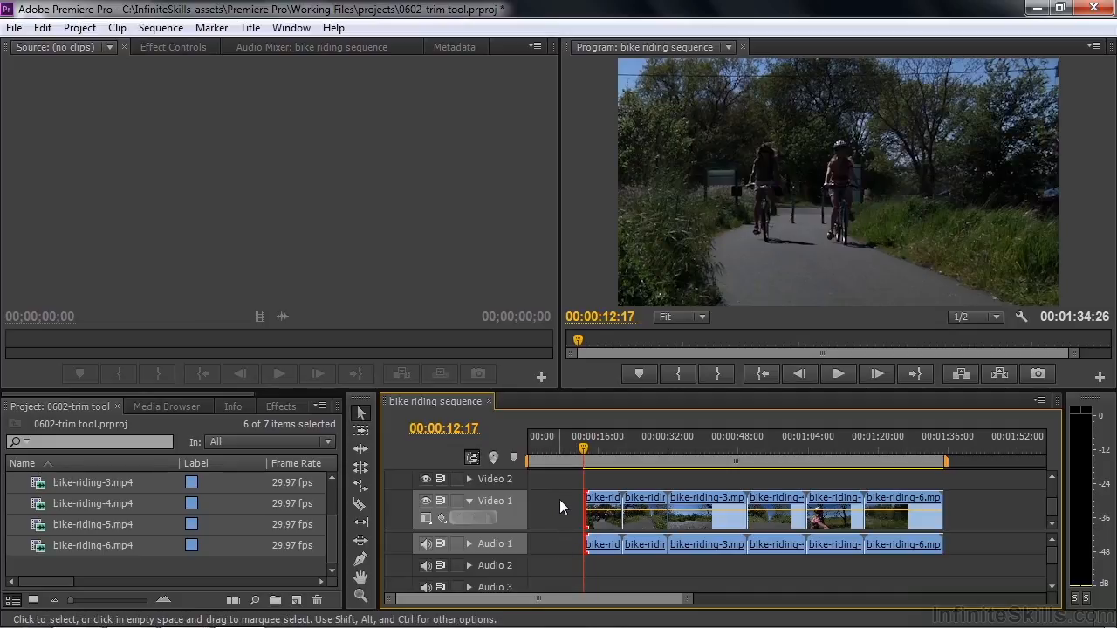
Play the sequence across the newly trimmed start of bike-riding-1.mp4
{"action": "left_click_drag", "start_coordinate": [584, 453], "coordinate": [578, 451]}
{"action": "key", "text": "space"}
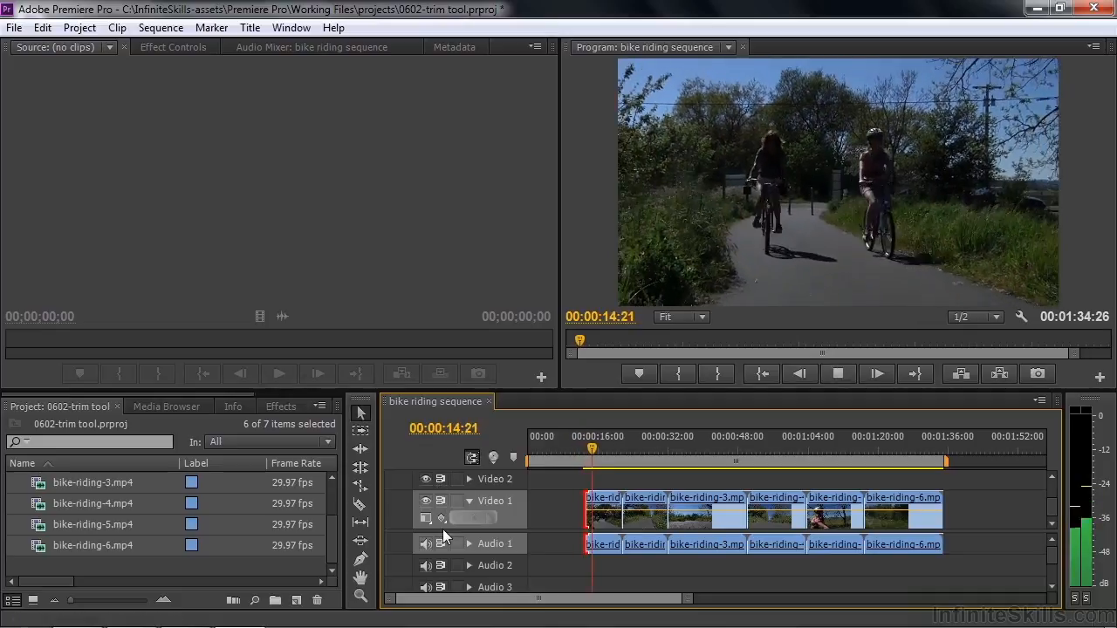
{"action": "key", "text": "space"}
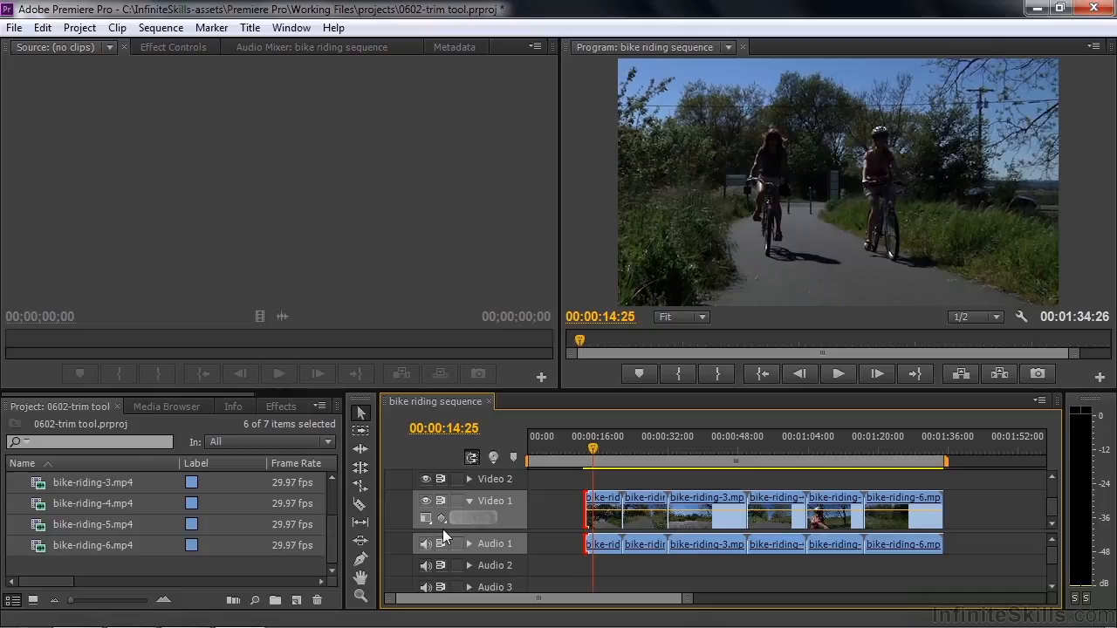
Ripple-delete the empty gap before bike-riding-1.mp4 at the start of the sequence
{"action": "left_click", "coordinate": [566, 460]}
{"action": "mouse_move", "coordinate": [566, 460]}
{"action": "left_mouse_down"}
{"action": "mouse_move", "coordinate": [541, 464]}
{"action": "mouse_move", "coordinate": [573, 472]}
{"action": "mouse_move", "coordinate": [546, 471]}
{"action": "mouse_move", "coordinate": [554, 475]}
{"action": "left_mouse_up"}
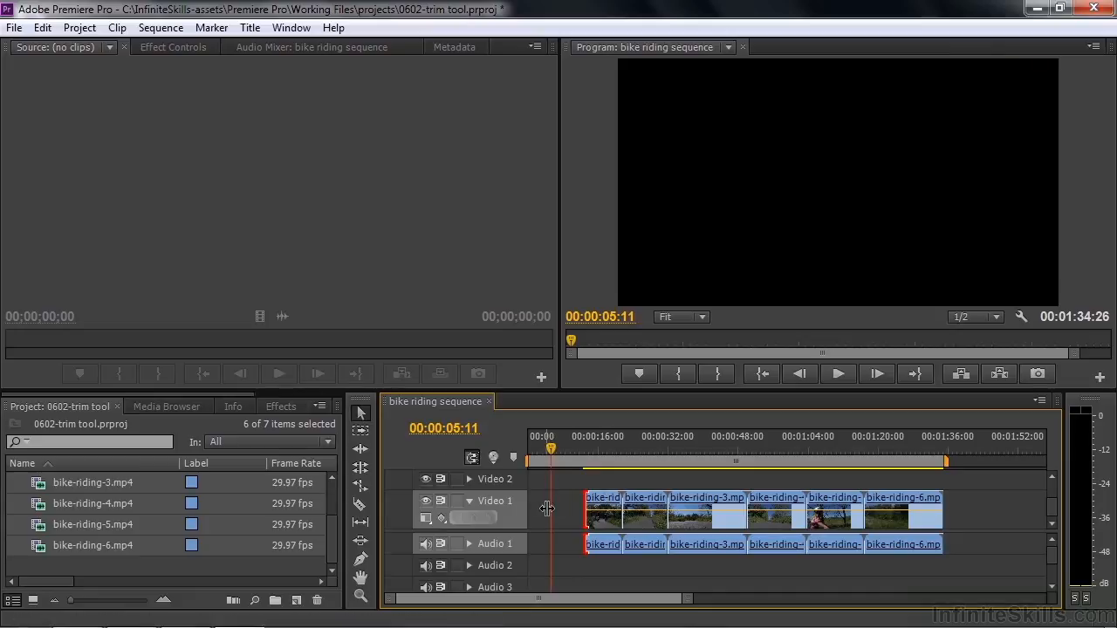
{"action": "right_click", "coordinate": [543, 508]}
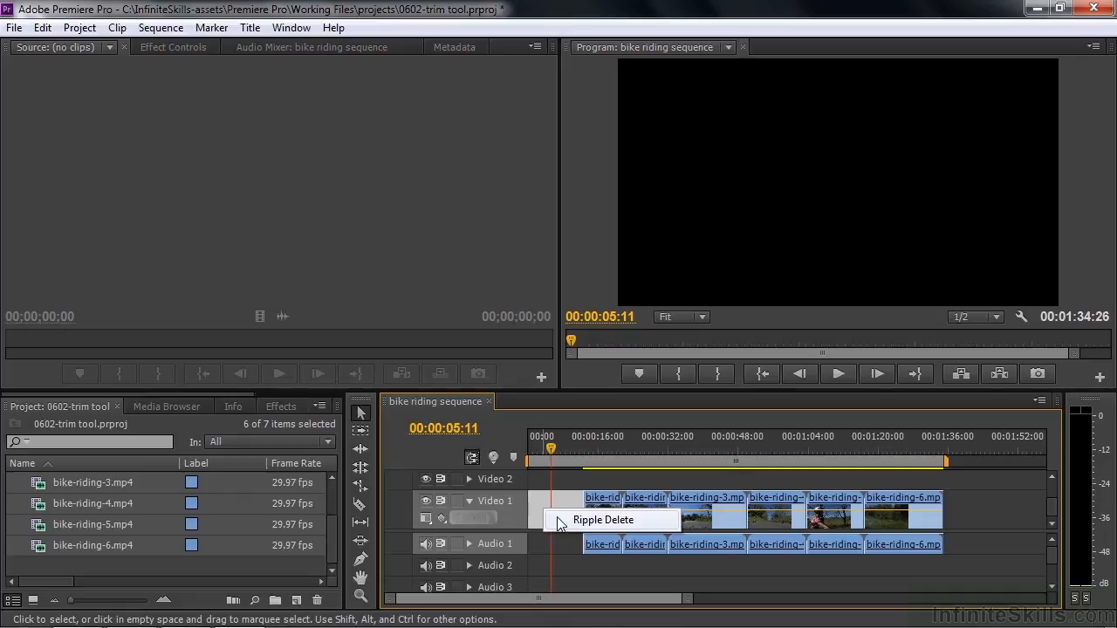
{"action": "left_click", "coordinate": [603, 520]}
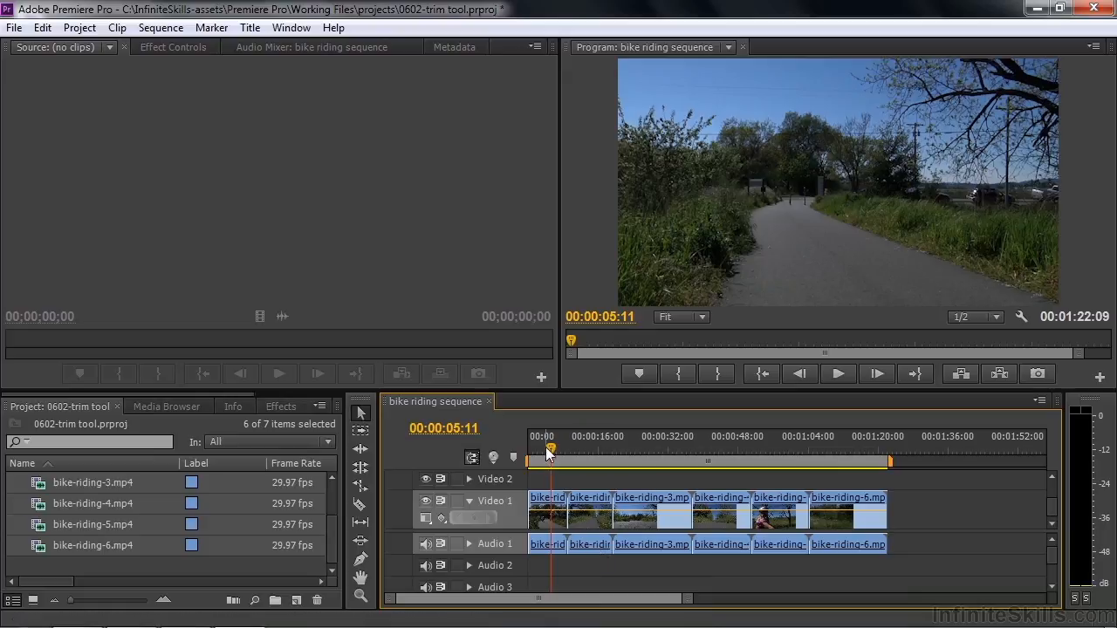
Trim the end of bike-riding-1.mp4 to 00:00:05:11, just after the last cyclist leaves the frame
{"action": "mouse_move", "coordinate": [550, 454]}
{"action": "left_mouse_down"}
{"action": "mouse_move", "coordinate": [540, 456]}
{"action": "mouse_move", "coordinate": [552, 461]}
{"action": "left_mouse_up"}
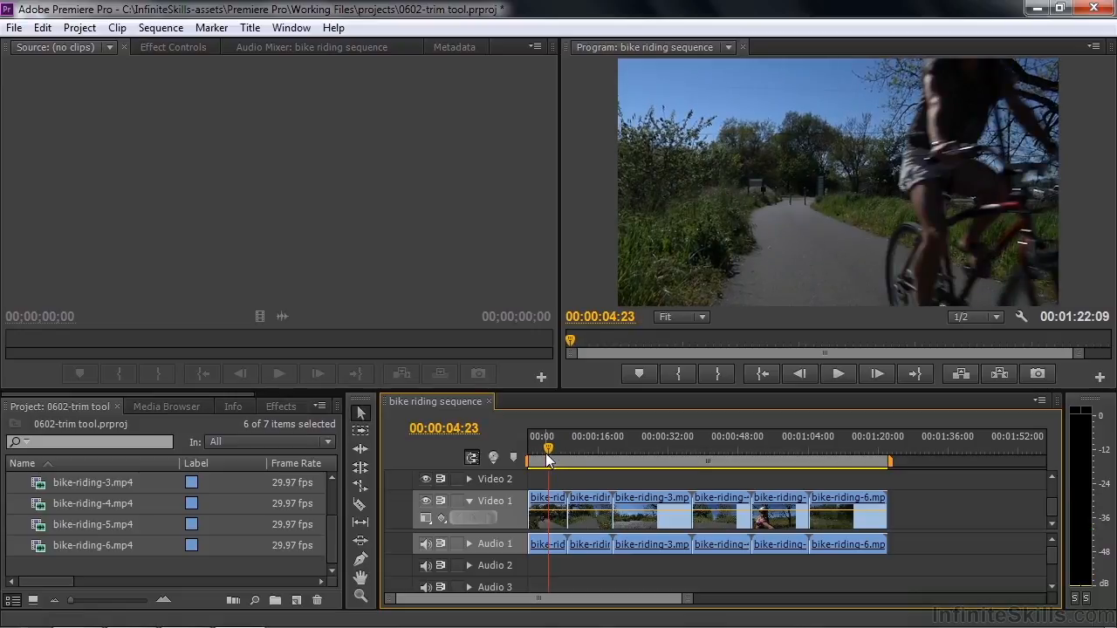
{"action": "left_click_drag", "start_coordinate": [548, 449], "coordinate": [549, 448]}
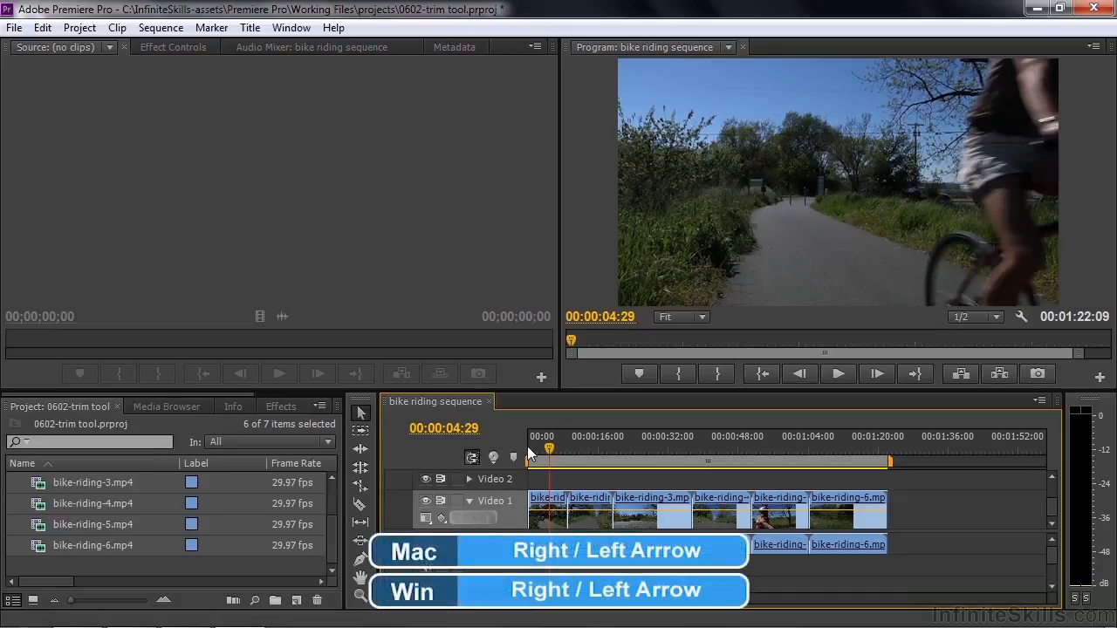
{"action": "key", "text": "Right"}
{"action": "key", "text": "Right"}
{"action": "key", "text": "Right"}
{"action": "key", "text": "Left"}
{"action": "key", "text": "Left"}
{"action": "key", "text": "Left"}
{"action": "key", "text": "Left"}
{"action": "key", "text": "Right"}
{"action": "key", "text": "Right"}
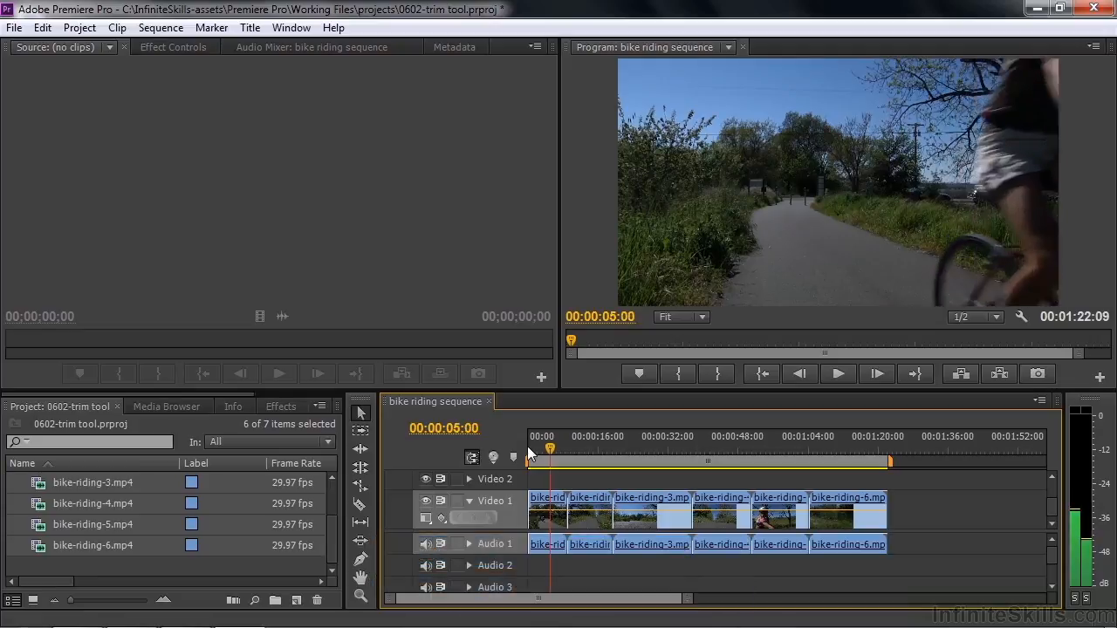
{"action": "key", "text": "Right"}
{"action": "key", "text": "Right"}
{"action": "key", "text": "Right"}
{"action": "key", "text": "Right"}
{"action": "key", "text": "Right"}
{"action": "key", "text": "Right"}
{"action": "key", "text": "Right"}
{"action": "key", "text": "Right"}
{"action": "key", "text": "Right"}
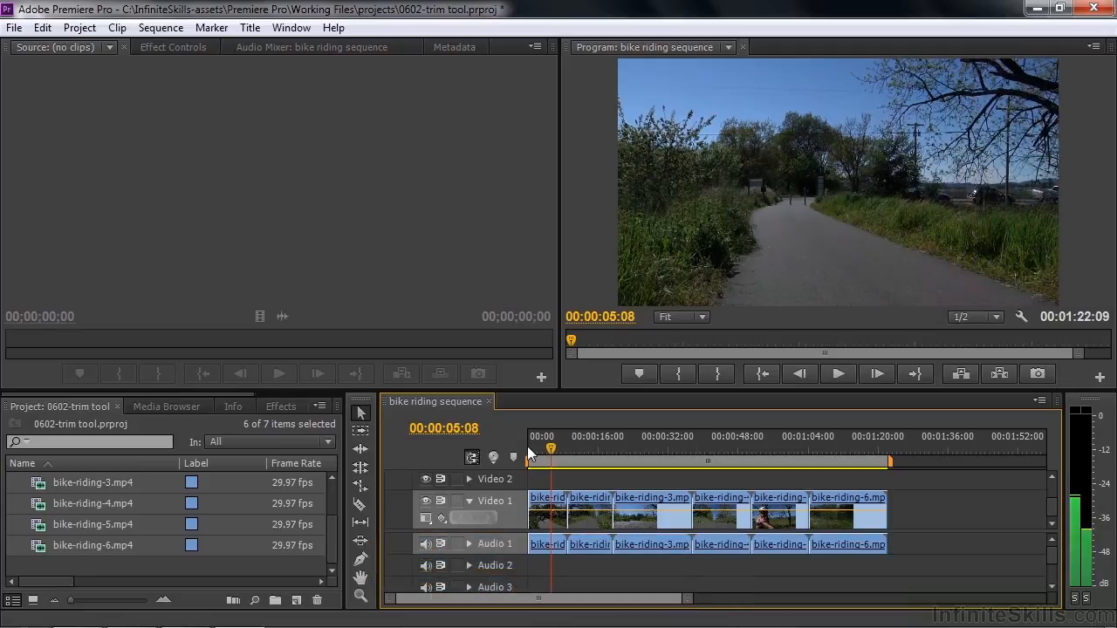
{"action": "key", "text": "Right"}
{"action": "key", "text": "Right"}
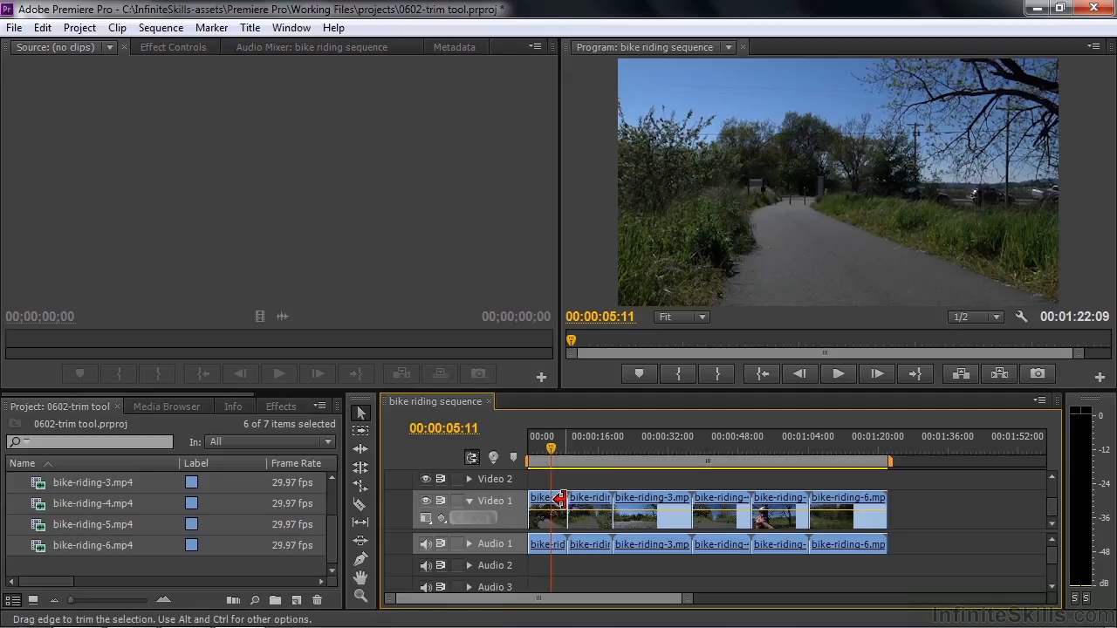
{"action": "left_click_drag", "start_coordinate": [559, 497], "coordinate": [552, 506]}
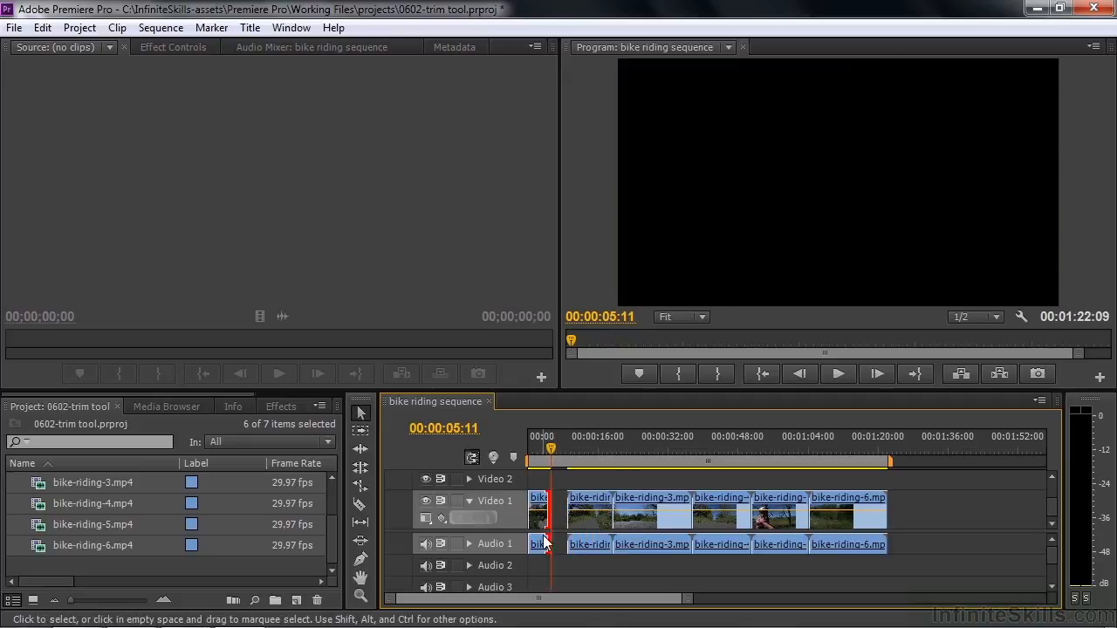
Play the sequence from near its start through the trimmed end of bike-riding-1.mp4
{"action": "left_click_drag", "start_coordinate": [555, 448], "coordinate": [521, 455]}
{"action": "key", "text": "space"}
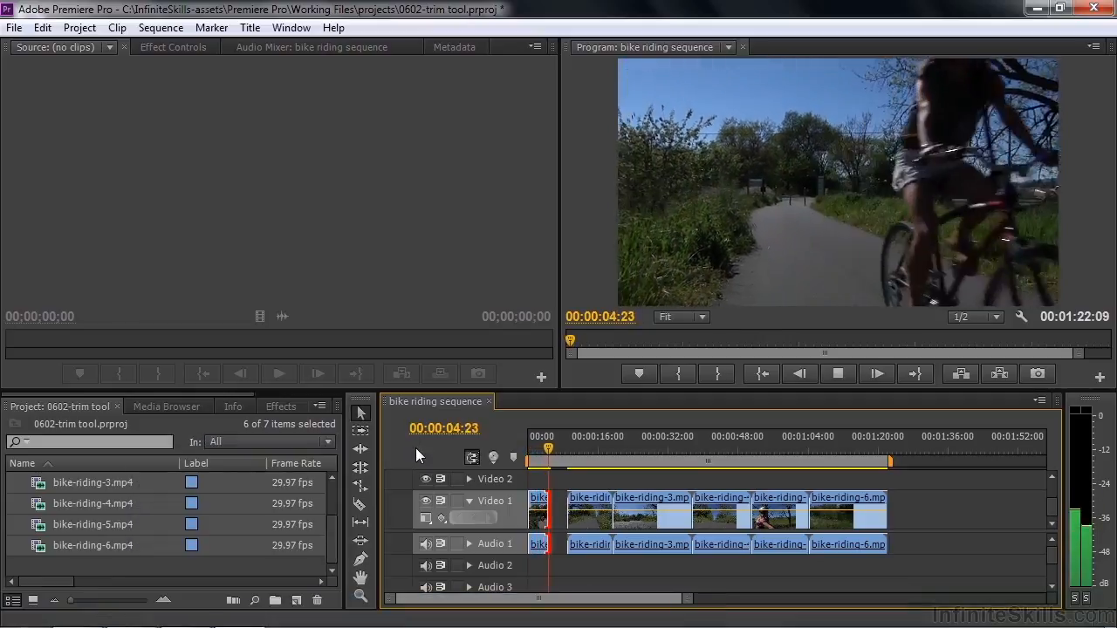
{"action": "key", "text": "space"}
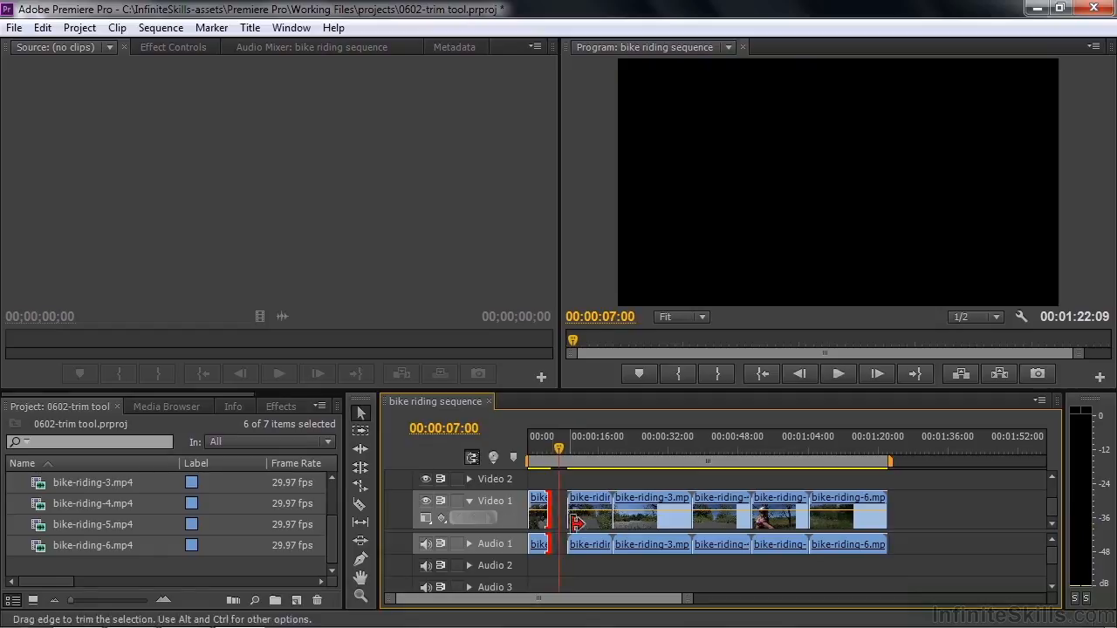
Ripple-delete the gap between bike-riding-1.mp4 and bike-riding-2.mp4, and play across the joined edit
{"action": "right_click", "coordinate": [556, 501]}
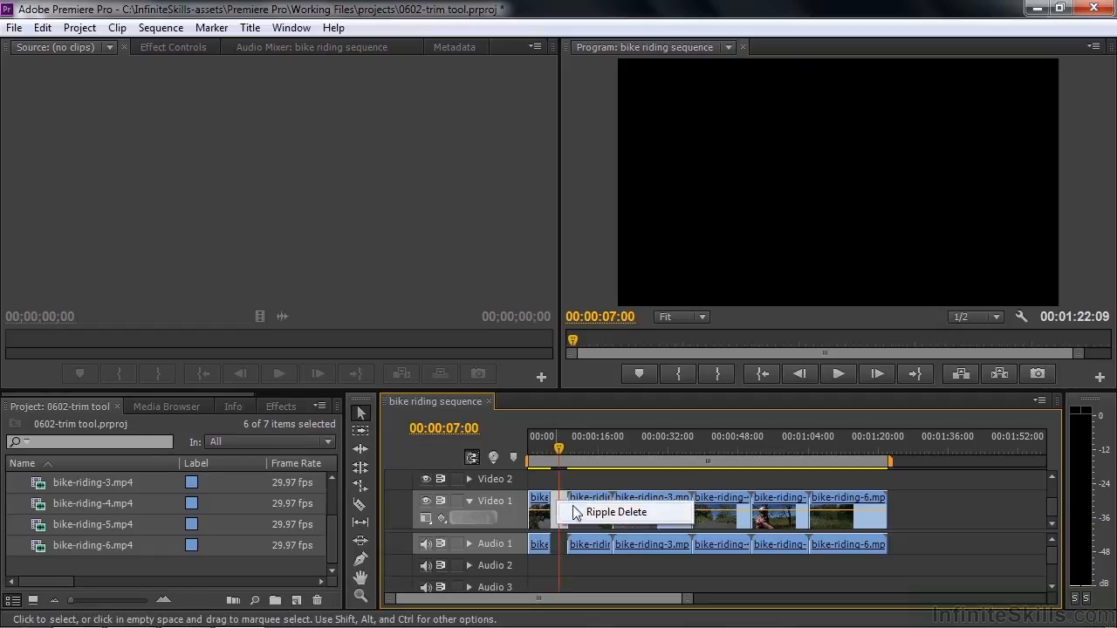
{"action": "left_click", "coordinate": [580, 512]}
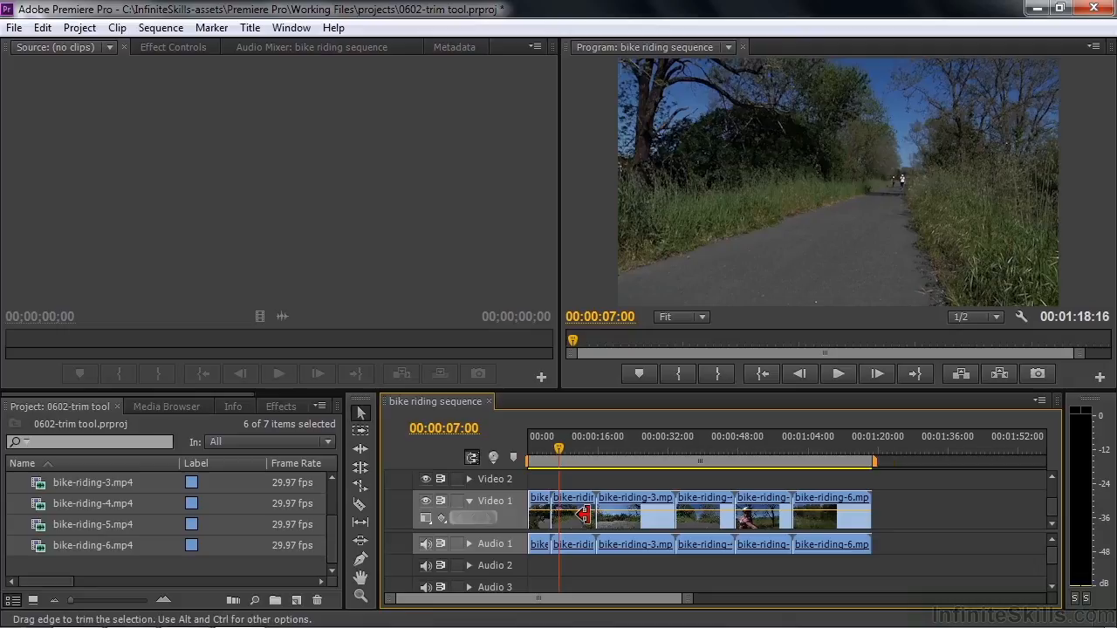
{"action": "left_click", "coordinate": [539, 460]}
{"action": "key", "text": "space"}
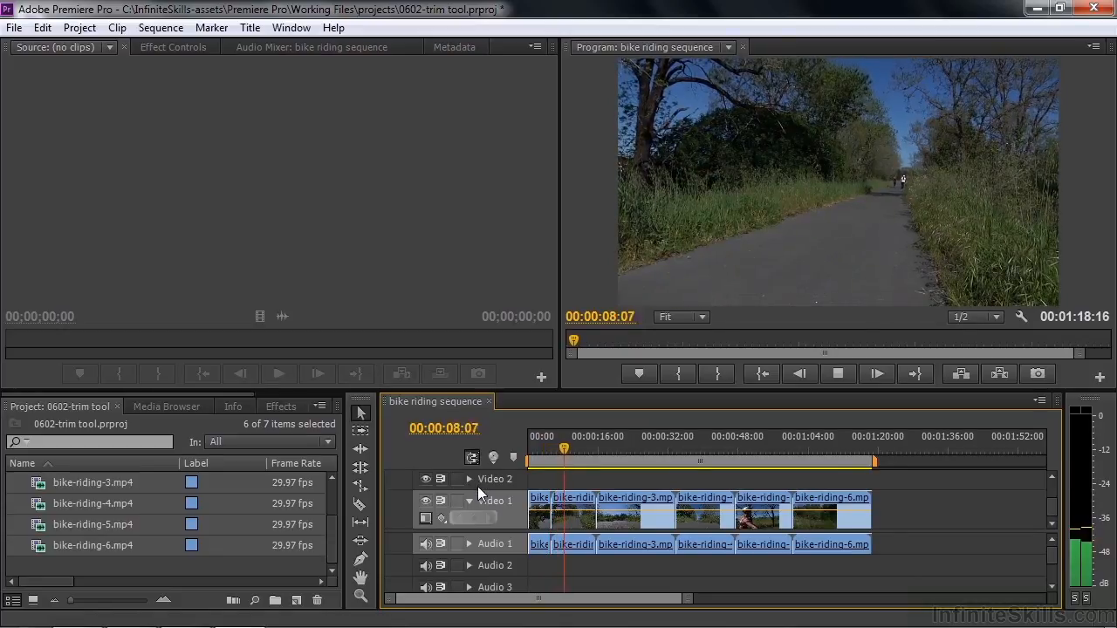
Trim the start of bike-riding-2.mp4 to 00:00:08:18, just before the first cyclist enters the frame
{"action": "key", "text": "space"}
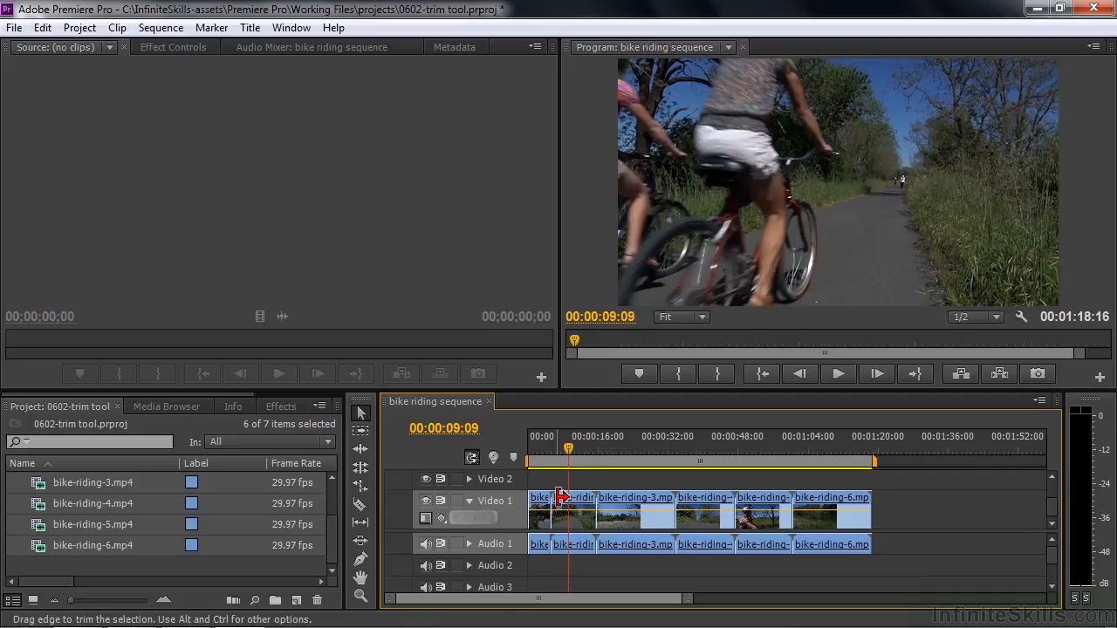
{"action": "left_click_drag", "start_coordinate": [568, 446], "coordinate": [570, 463]}
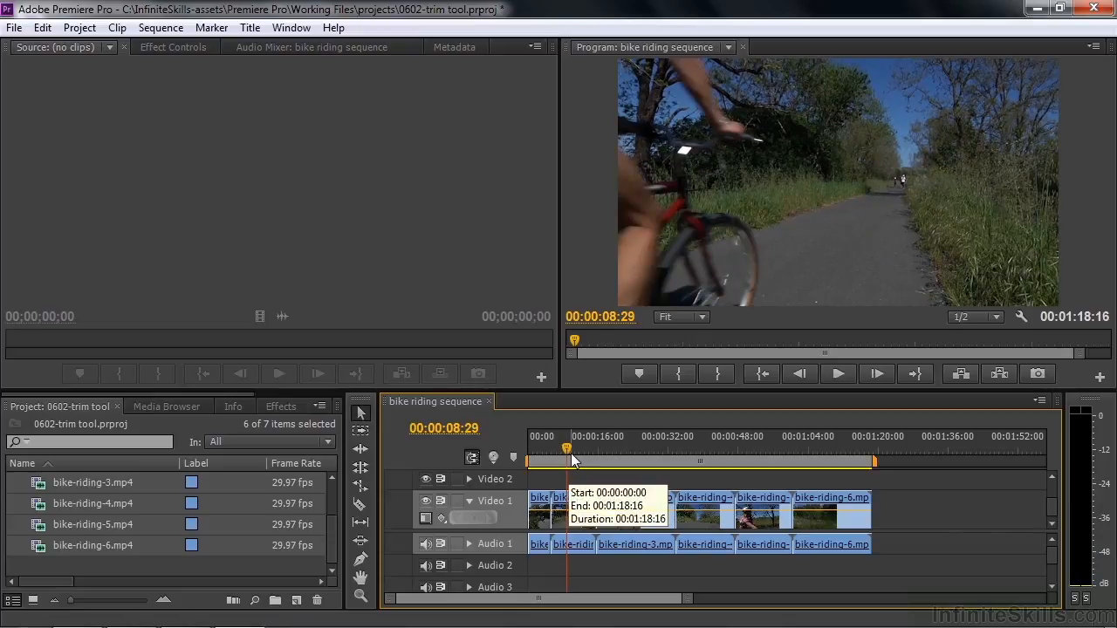
{"action": "key", "text": "Left"}
{"action": "key", "text": "Left"}
{"action": "key", "text": "Left"}
{"action": "key", "text": "Left"}
{"action": "key", "text": "Left"}
{"action": "key", "text": "Left"}
{"action": "key", "text": "Left"}
{"action": "key", "text": "Left"}
{"action": "key", "text": "Left"}
{"action": "key", "text": "Left"}
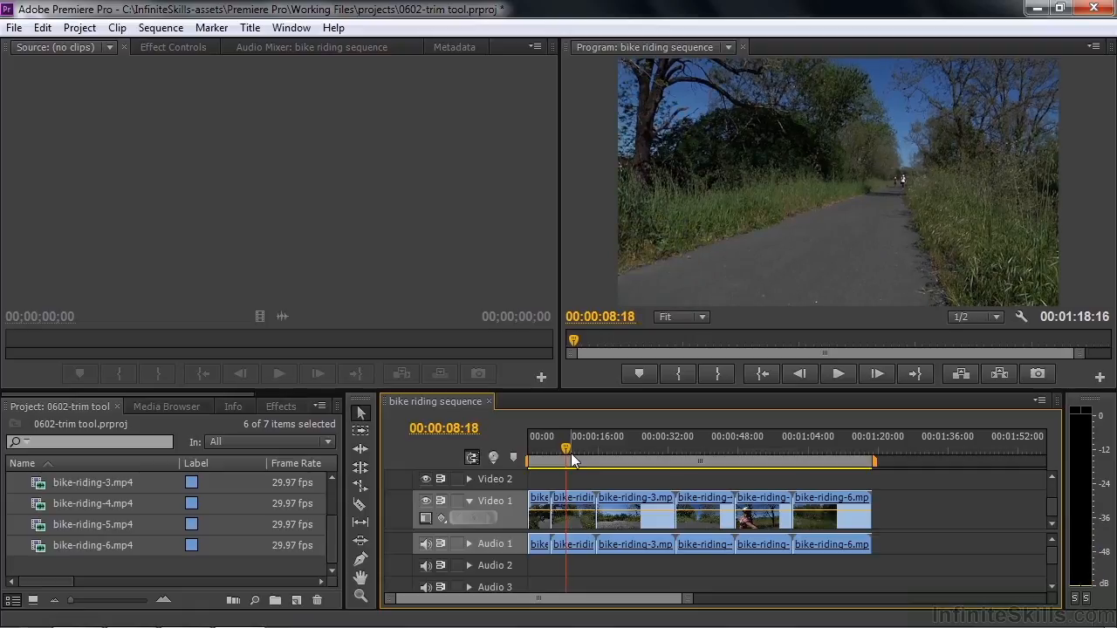
{"action": "key", "text": "Right"}
{"action": "key", "text": "Right"}
{"action": "key", "text": "Right"}
{"action": "key", "text": "Right"}
{"action": "key", "text": "Right"}
{"action": "key", "text": "Right"}
{"action": "key", "text": "Right"}
{"action": "key", "text": "Right"}
{"action": "key", "text": "Right"}
{"action": "key", "text": "Right"}
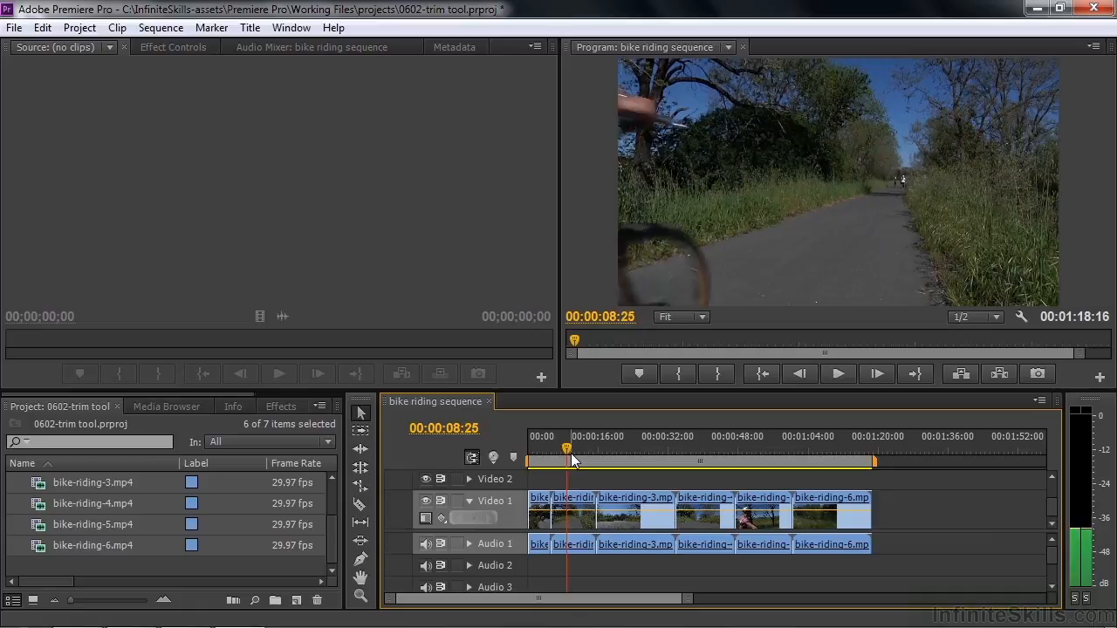
{"action": "key", "text": "Left"}
{"action": "key", "text": "Left"}
{"action": "key", "text": "Left"}
{"action": "key", "text": "Left"}
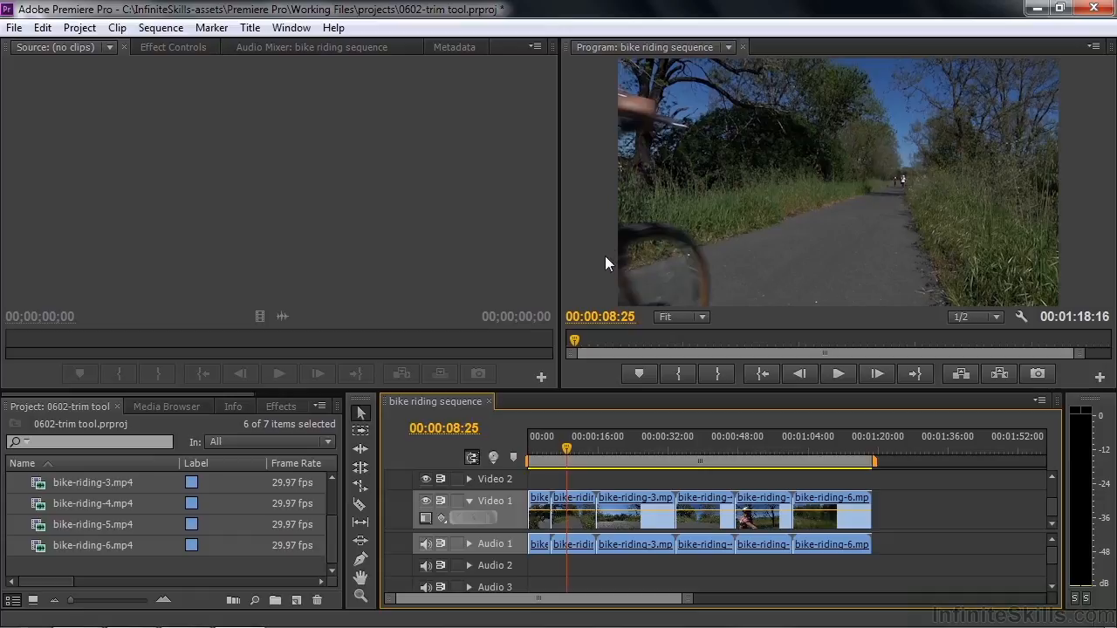
{"action": "key", "text": "Left"}
{"action": "key", "text": "Left"}
{"action": "key", "text": "Left"}
{"action": "key", "text": "Left"}
{"action": "key", "text": "Left"}
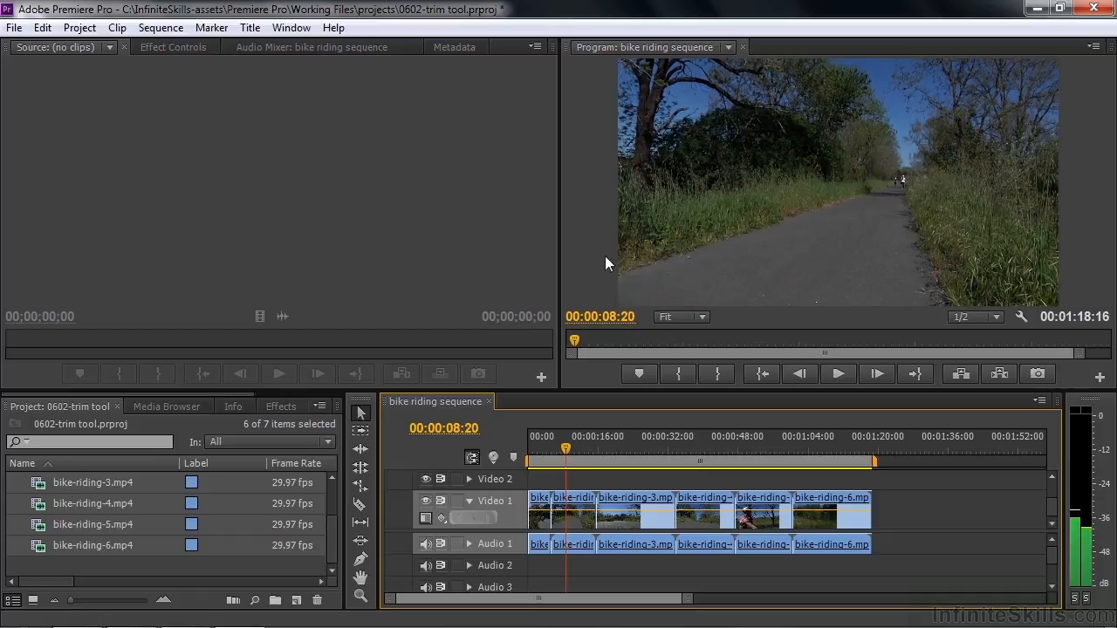
{"action": "key", "text": "Left"}
{"action": "key", "text": "Left"}
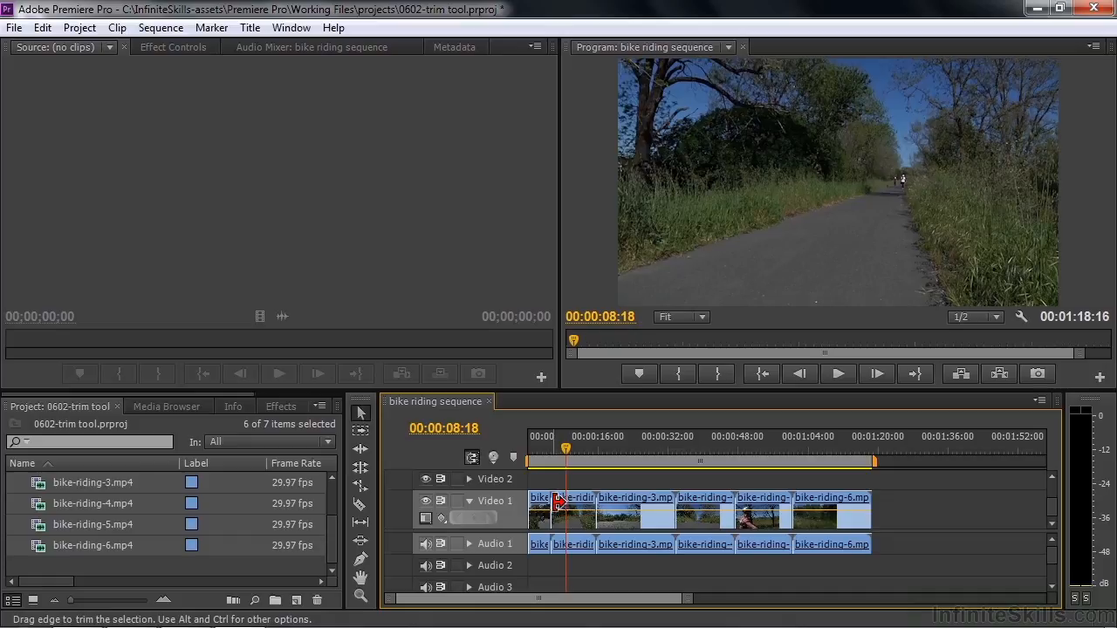
{"action": "mouse_move", "coordinate": [559, 501]}
{"action": "left_mouse_down"}
{"action": "mouse_move", "coordinate": [541, 501]}
{"action": "mouse_move", "coordinate": [568, 500]}
{"action": "left_mouse_up"}
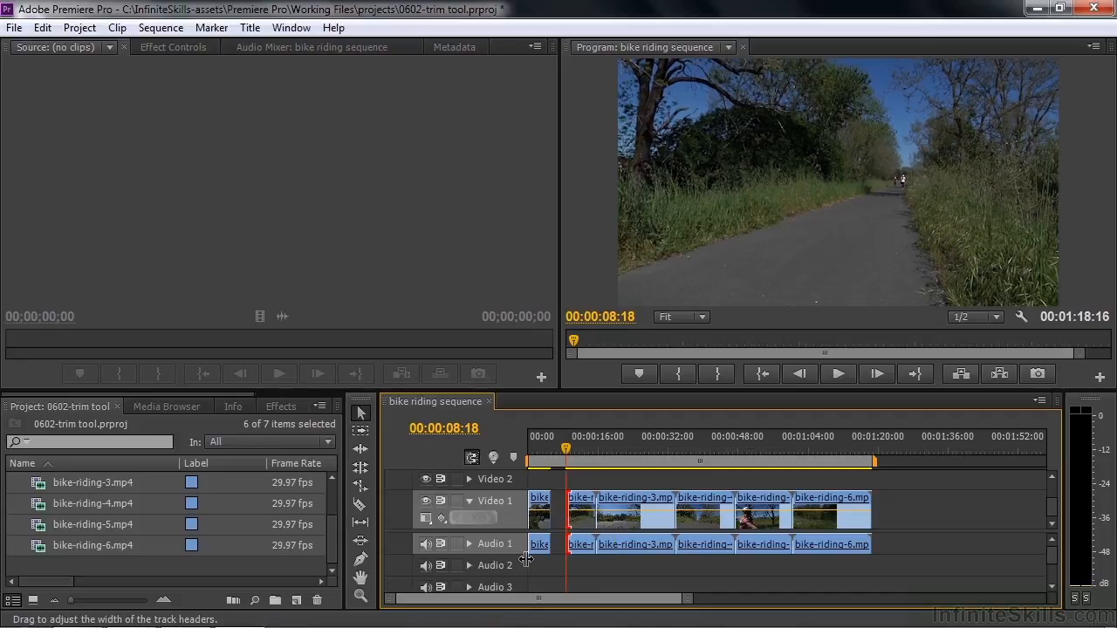
Ripple-delete the gap left before the trimmed bike-riding-2.mp4, and play from 00:00:02:18 across the joined edit
{"action": "left_click_drag", "start_coordinate": [567, 454], "coordinate": [562, 455]}
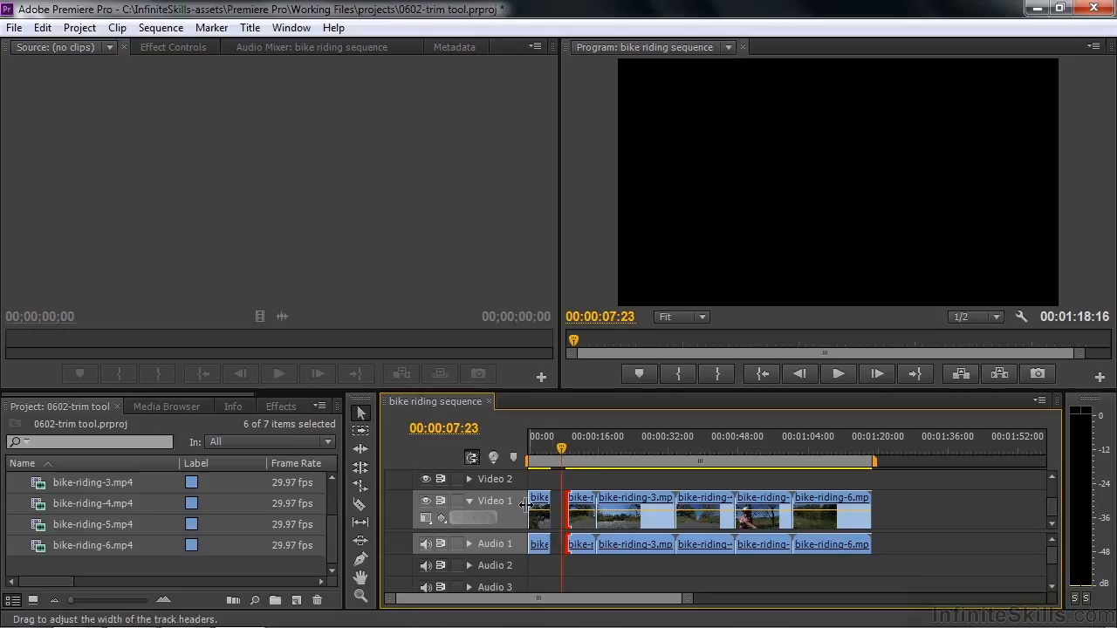
{"action": "right_click", "coordinate": [562, 498]}
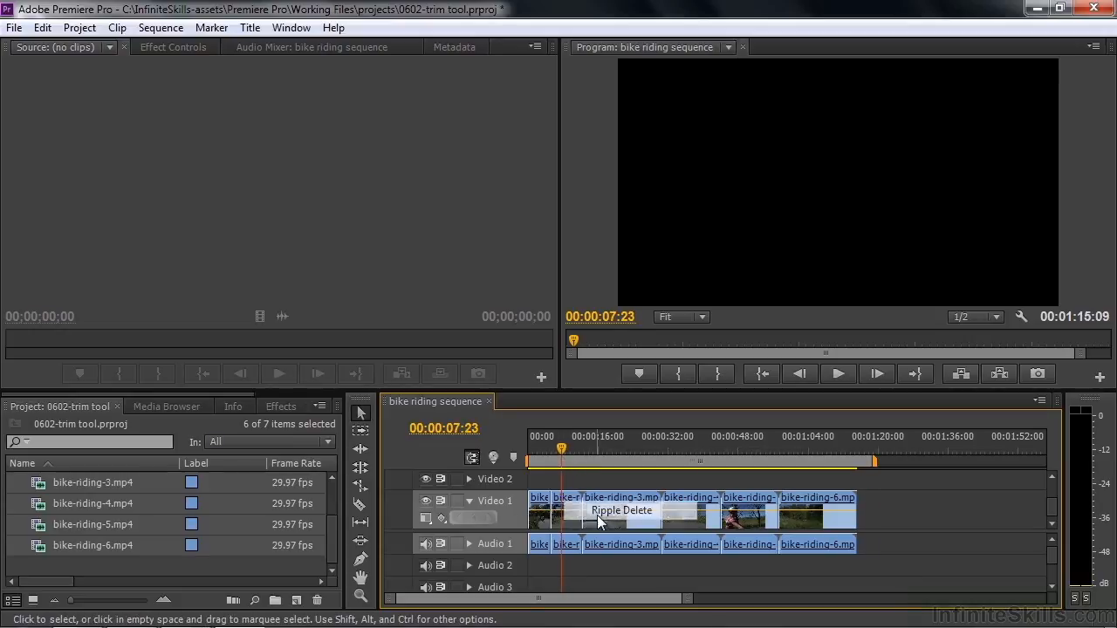
{"action": "left_click", "coordinate": [597, 513]}
{"action": "left_click_drag", "start_coordinate": [561, 451], "coordinate": [543, 462]}
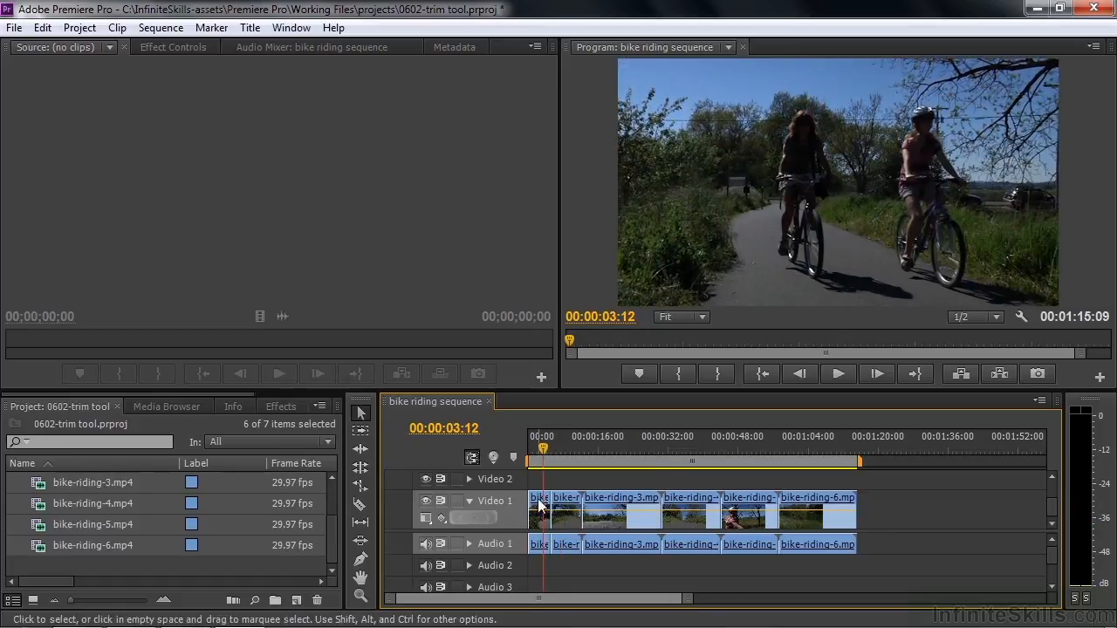
{"action": "left_click", "coordinate": [540, 451]}
{"action": "left_click", "coordinate": [540, 452]}
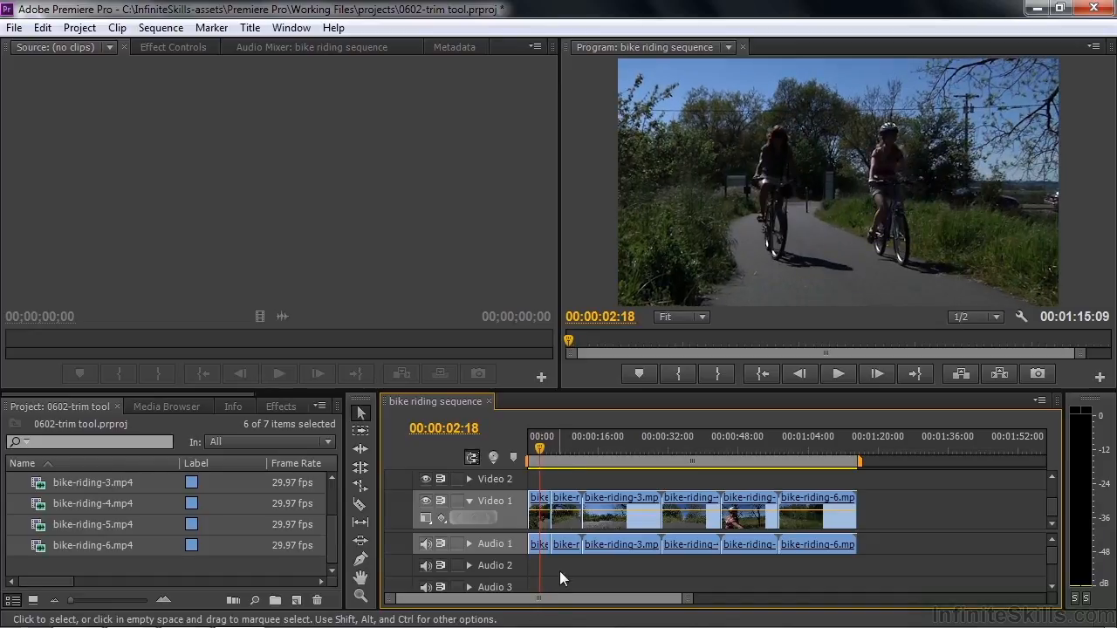
{"action": "key", "text": "space"}
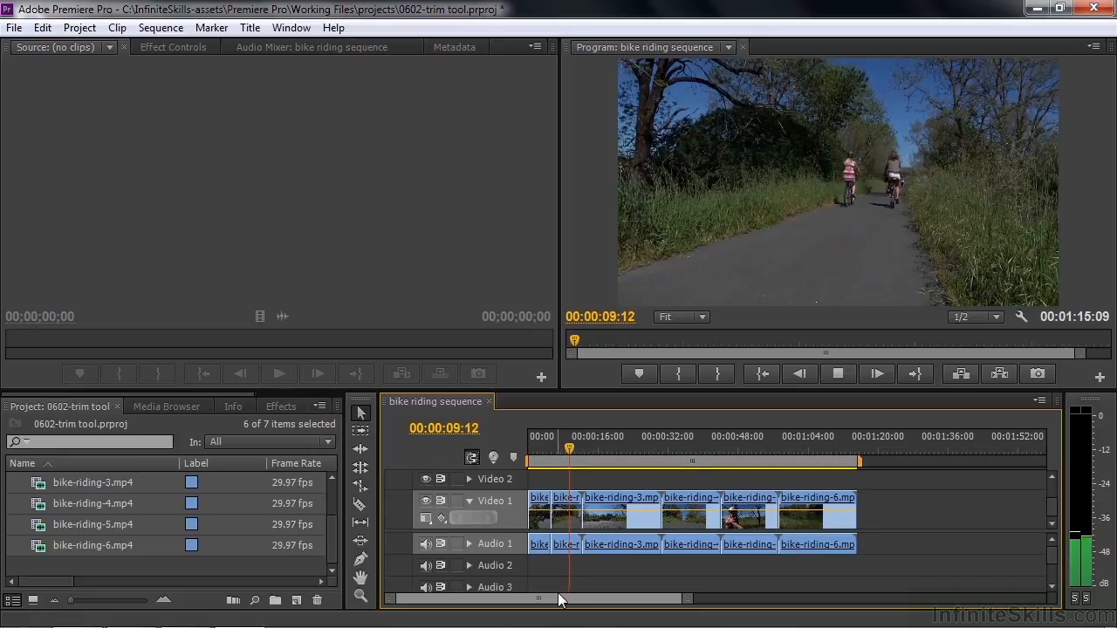
{"action": "key", "text": "space"}
Check the cut between bike-riding-2.mp4 and bike-riding-3.mp4, and trim the end of bike-riding-2.mp4 to 00:00:09:11
{"action": "left_click", "coordinate": [576, 450]}
{"action": "left_click_drag", "start_coordinate": [576, 450], "coordinate": [564, 461]}
{"action": "key", "text": "Down"}
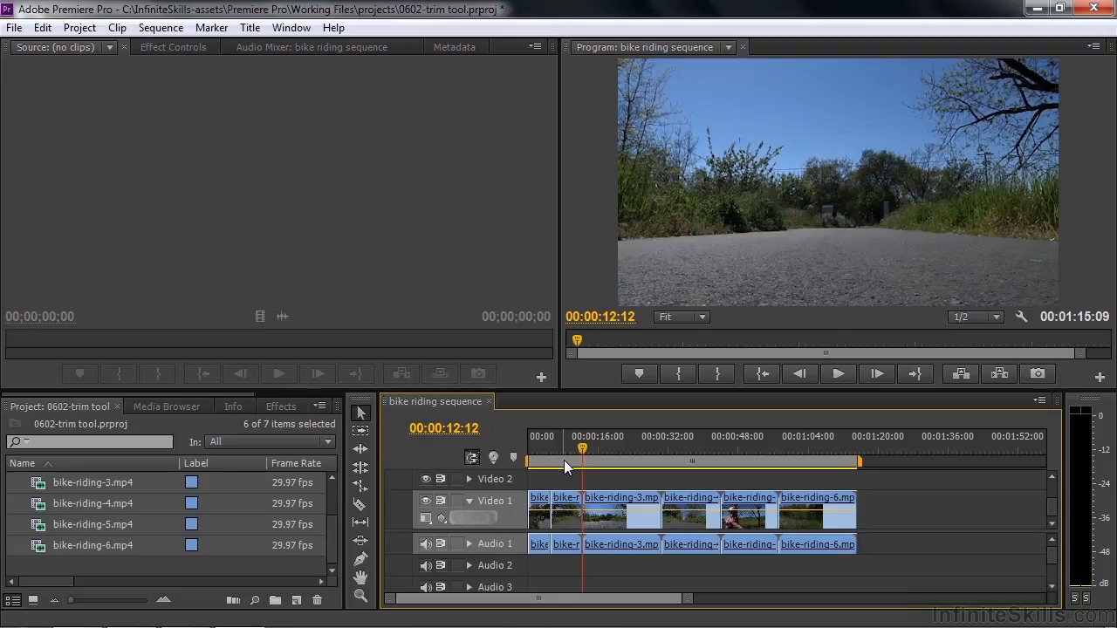
{"action": "key", "text": "Left"}
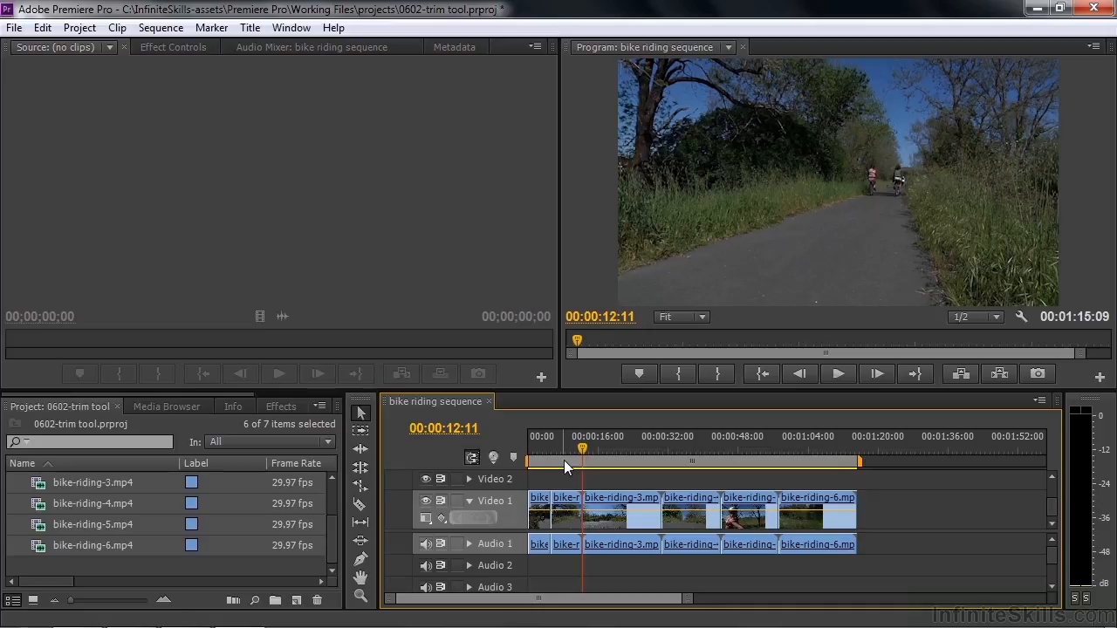
{"action": "key", "text": "Right"}
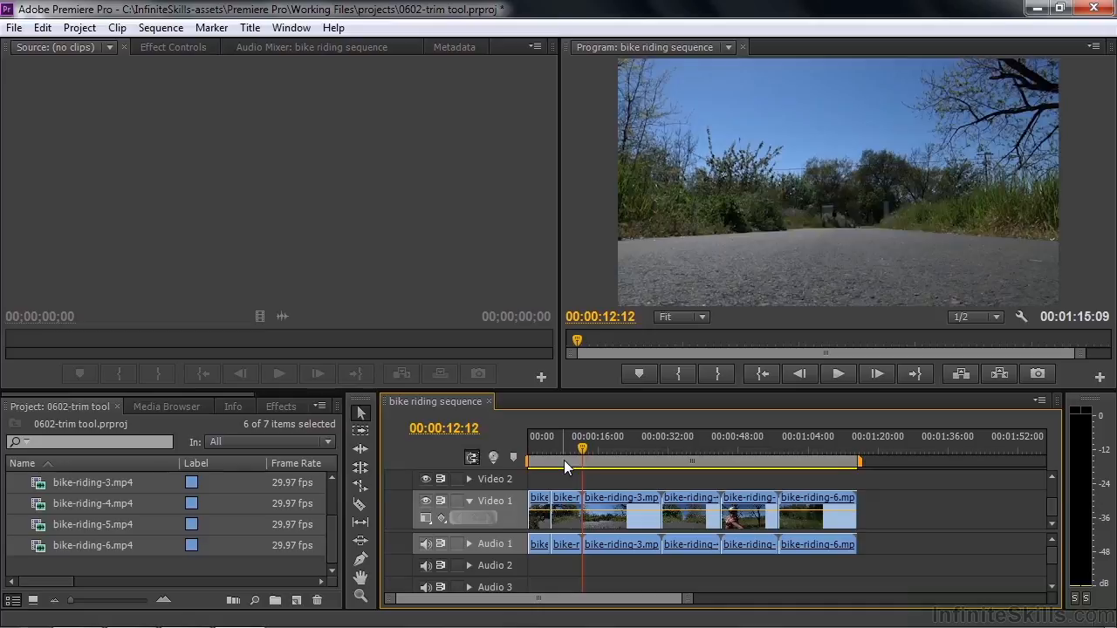
{"action": "key", "text": "Left"}
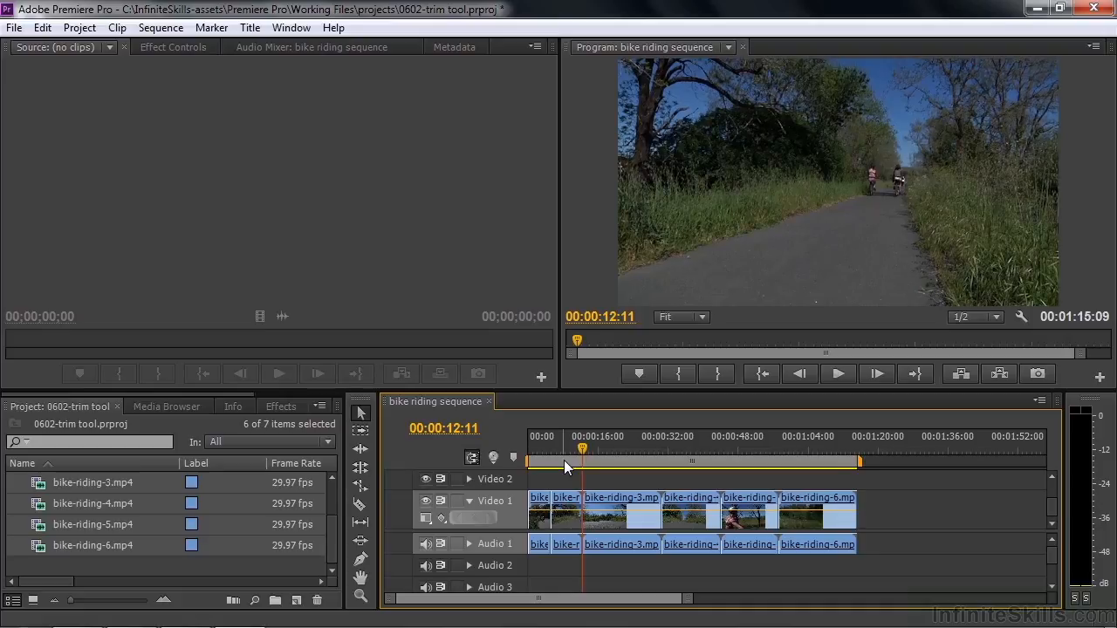
{"action": "left_click", "coordinate": [580, 449]}
{"action": "left_click_drag", "start_coordinate": [580, 448], "coordinate": [568, 454]}
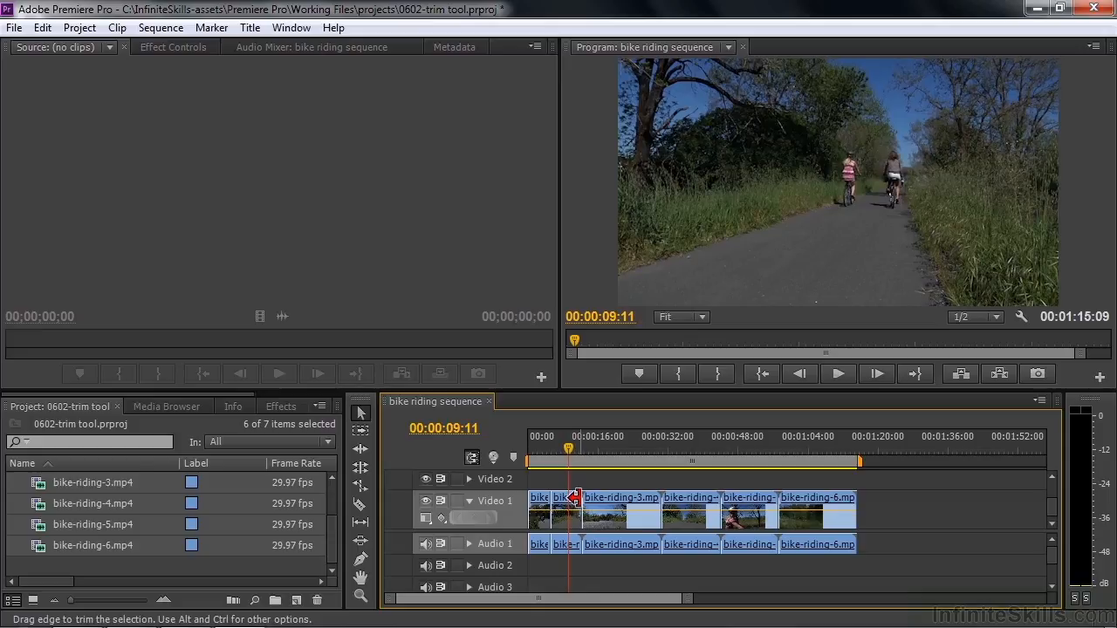
{"action": "left_click_drag", "start_coordinate": [575, 497], "coordinate": [564, 499]}
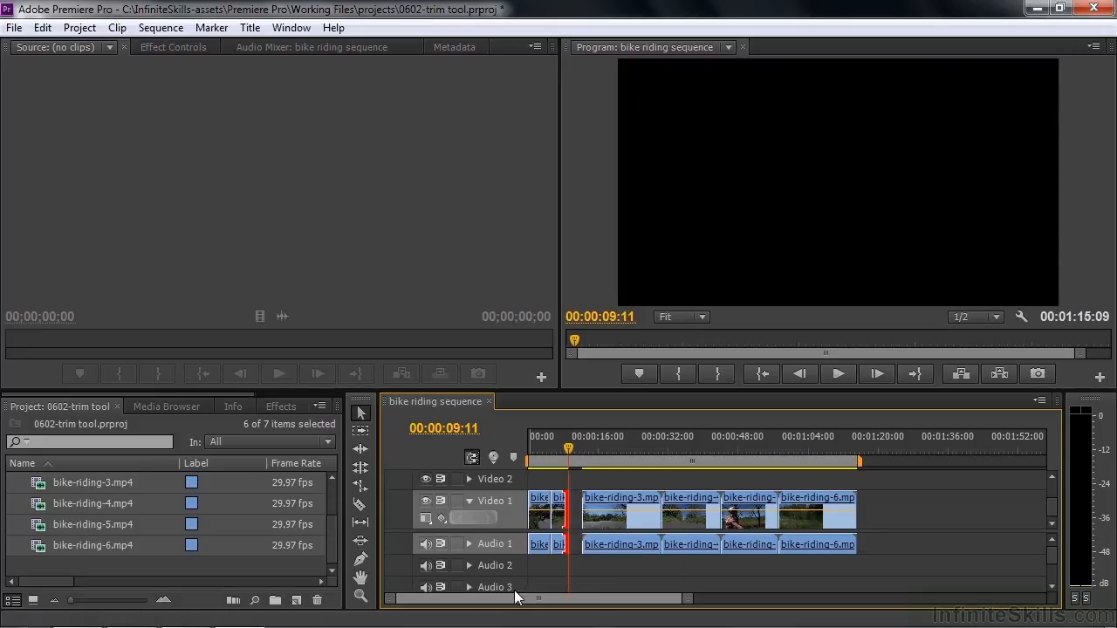
Play bike-riding-5.mp4 from its first frame and trim its start to 00:00:49:21
{"action": "left_click_drag", "start_coordinate": [578, 459], "coordinate": [726, 512]}
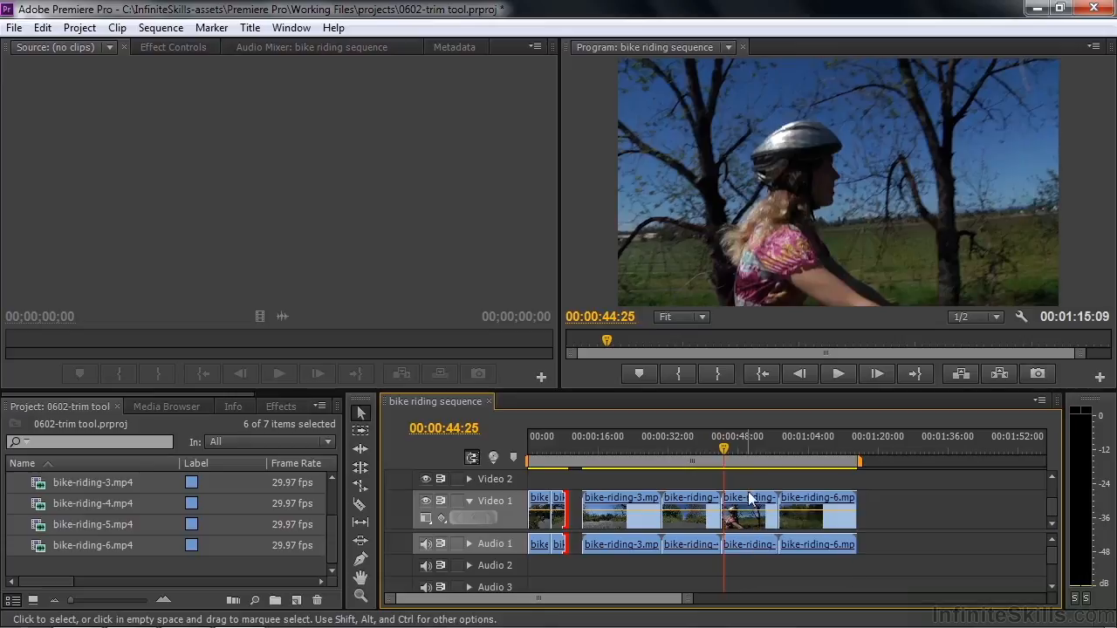
{"action": "left_click", "coordinate": [720, 452]}
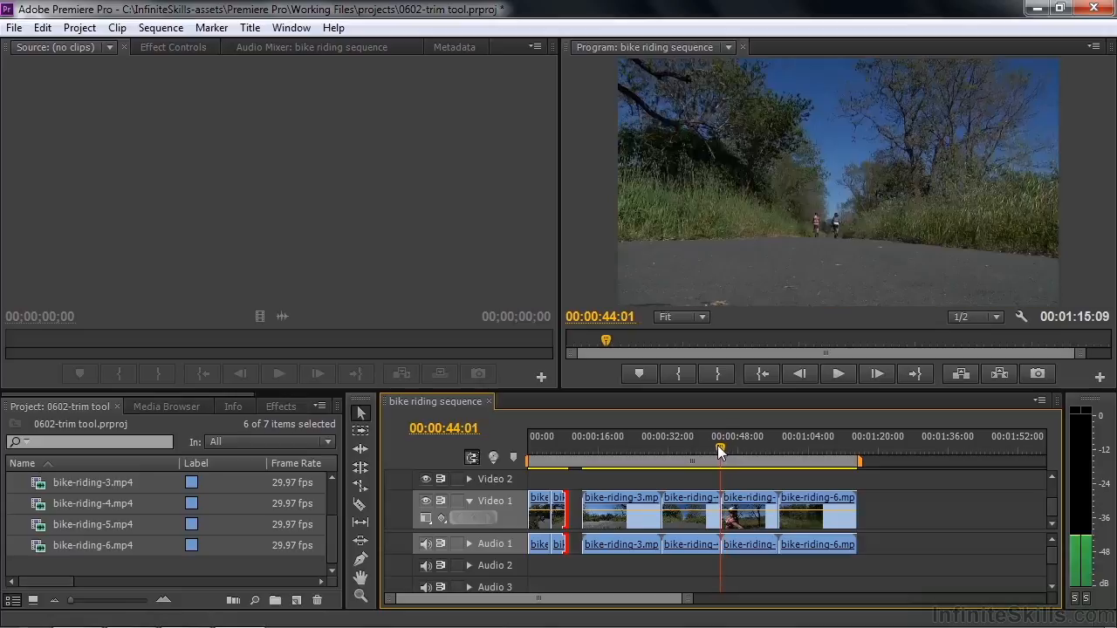
{"action": "left_click_drag", "start_coordinate": [720, 451], "coordinate": [724, 451]}
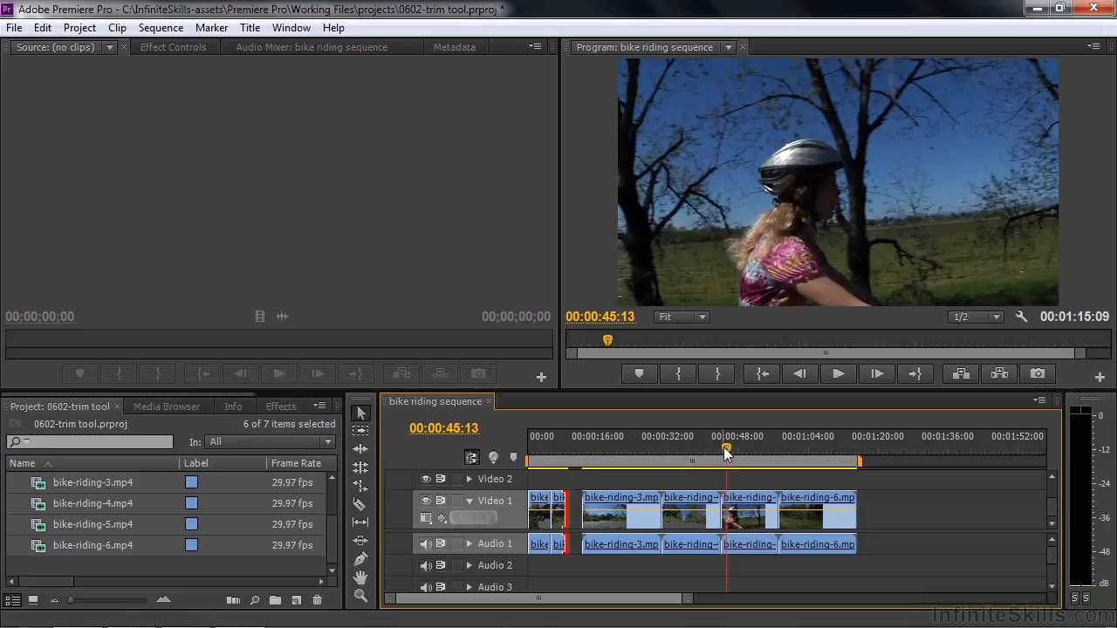
{"action": "key", "text": "Up"}
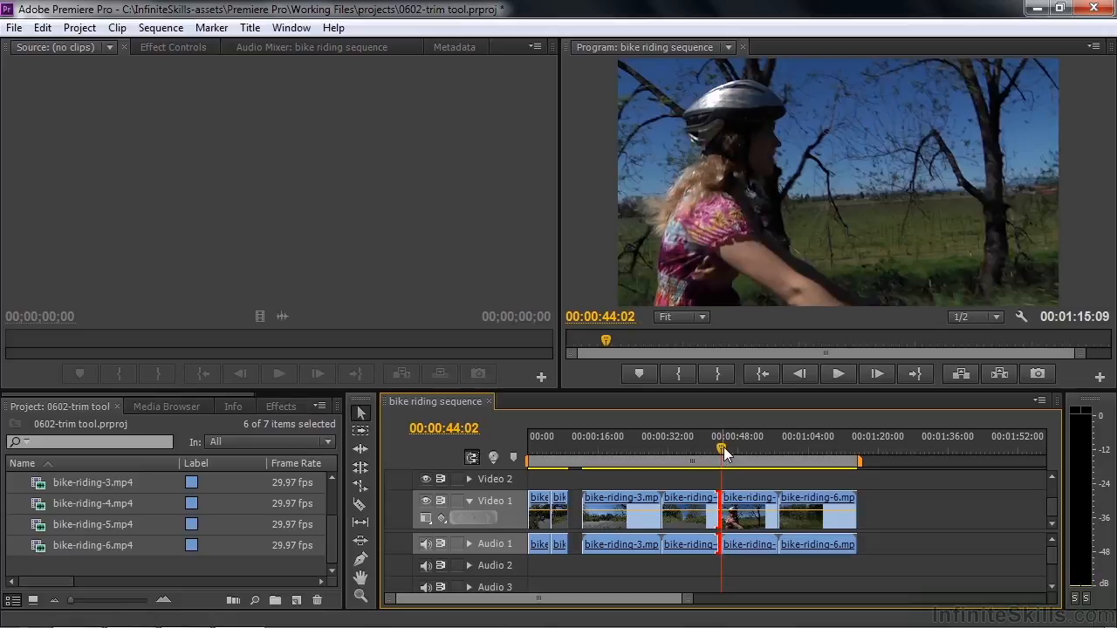
{"action": "key", "text": "space"}
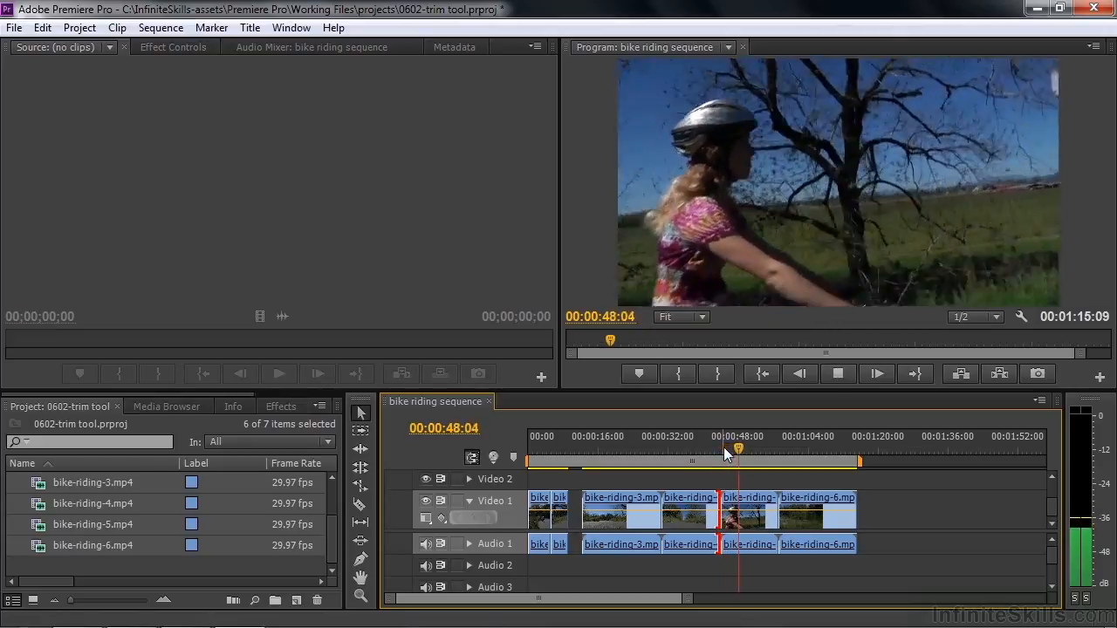
{"action": "key", "text": "space"}
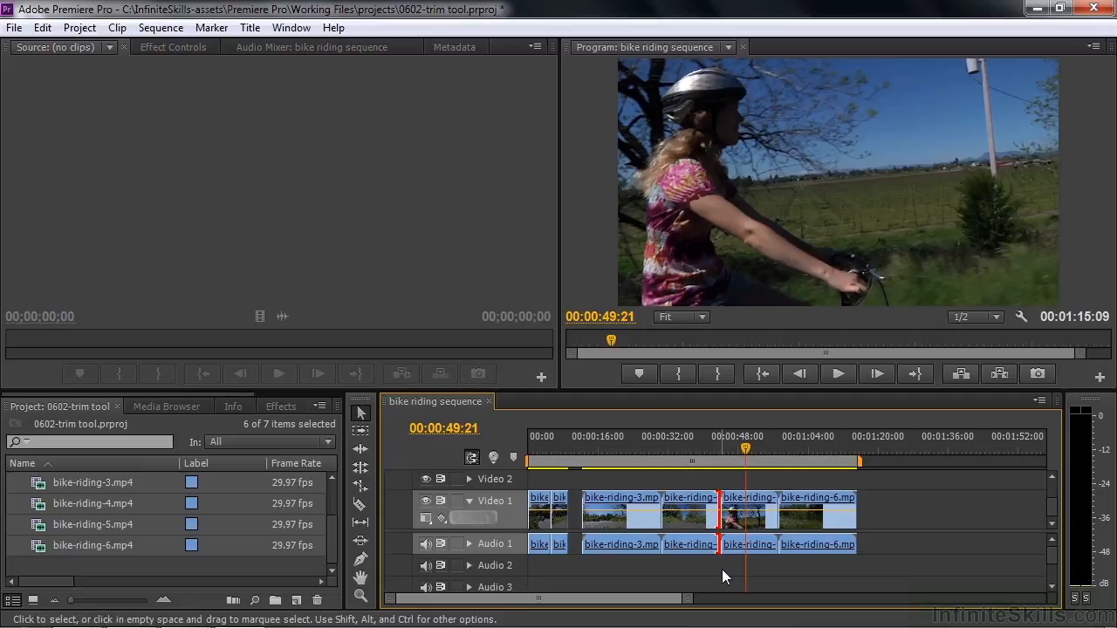
{"action": "left_click", "coordinate": [735, 479]}
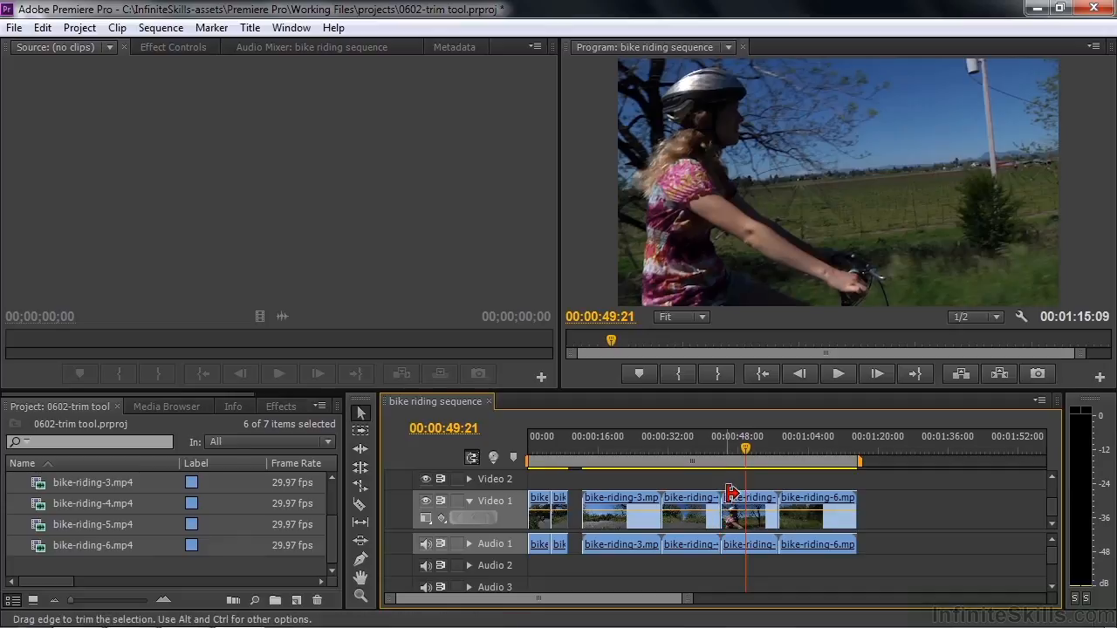
{"action": "left_click", "coordinate": [733, 500]}
{"action": "left_click", "coordinate": [730, 500]}
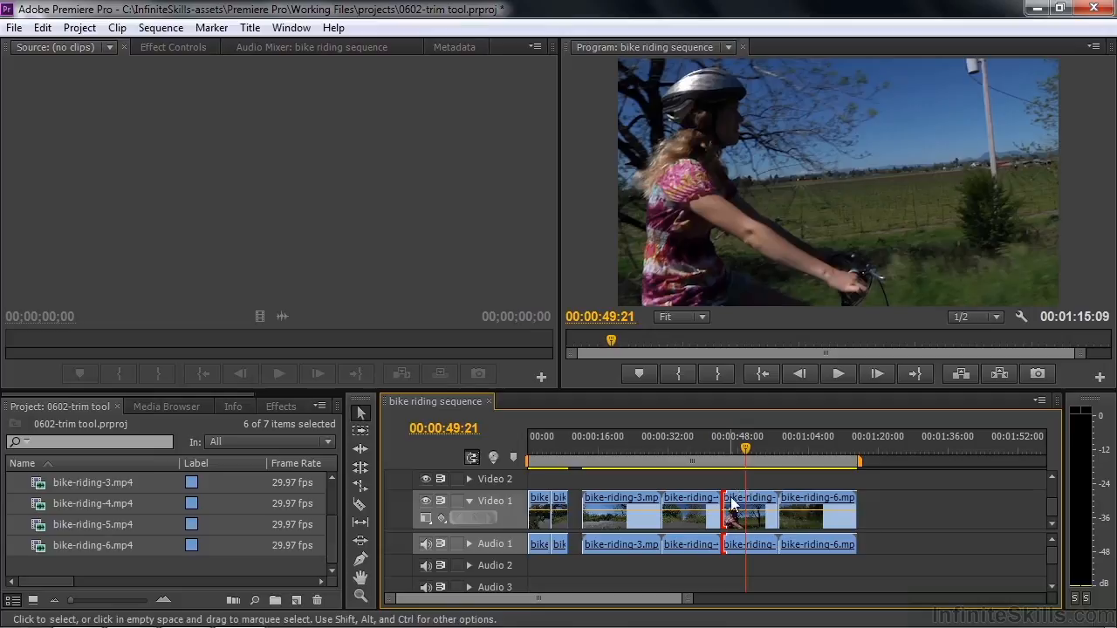
{"action": "left_click_drag", "start_coordinate": [730, 505], "coordinate": [748, 509]}
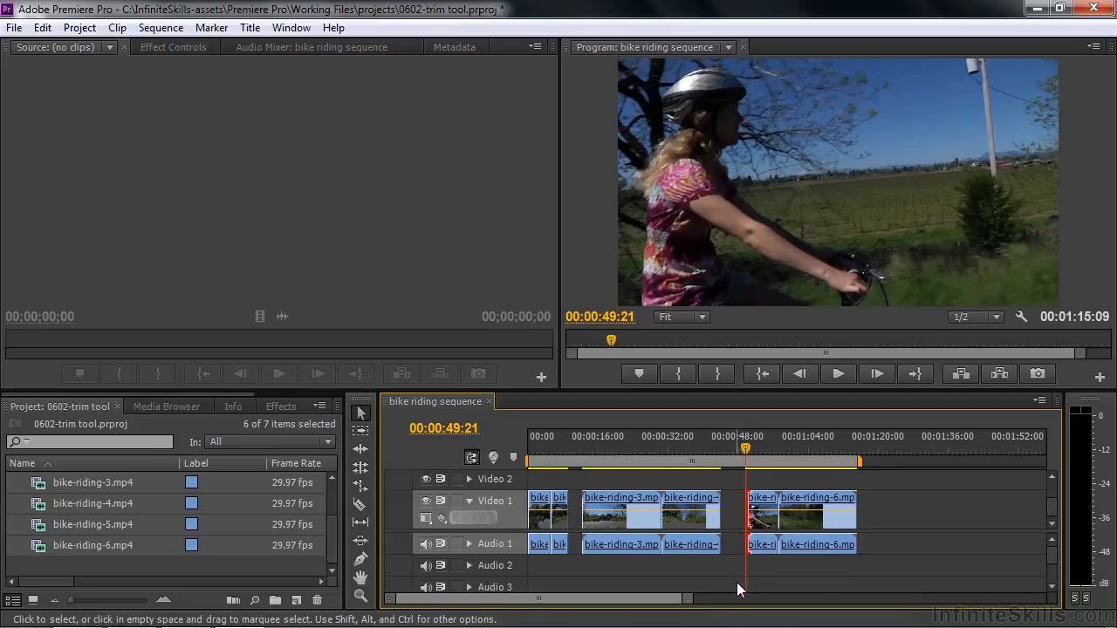
Play on through bike-riding-5.mp4 and trim its end to 00:00:53:28
{"action": "key", "text": "space"}
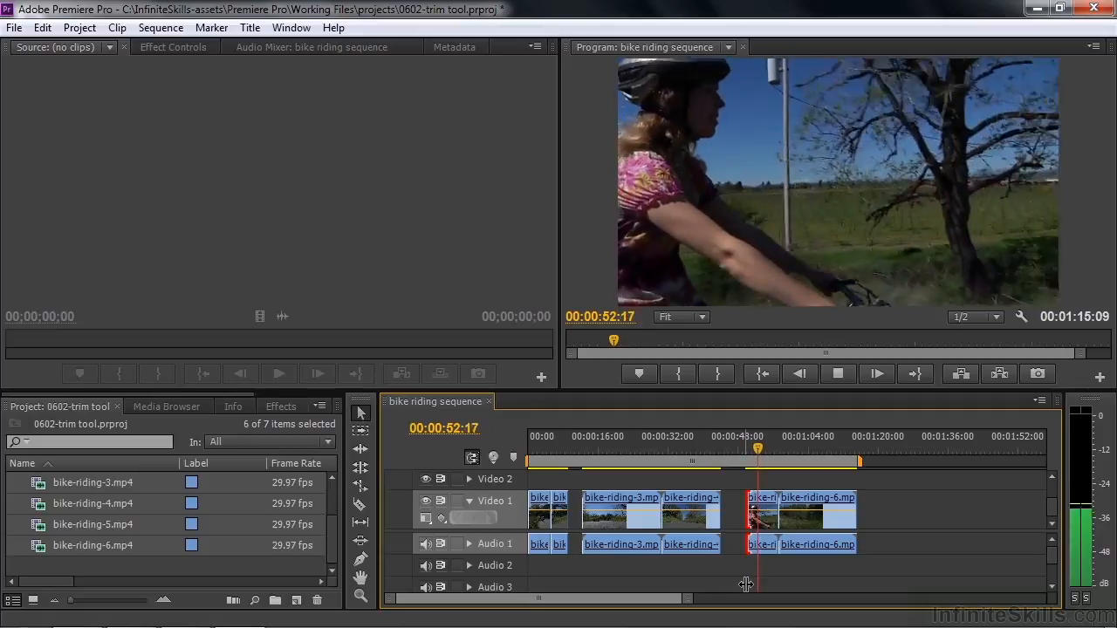
{"action": "key", "text": "space"}
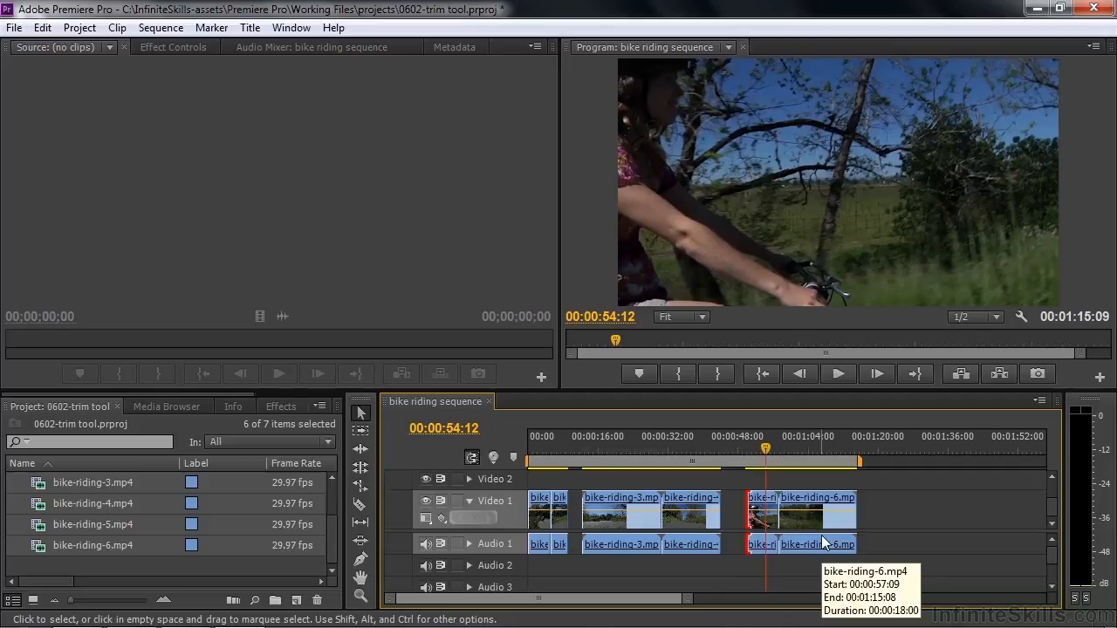
{"action": "key", "text": "Left"}
{"action": "key", "text": "Left"}
{"action": "key", "text": "Left"}
{"action": "key", "text": "Left"}
{"action": "key", "text": "Left"}
{"action": "key", "text": "Left"}
{"action": "key", "text": "Left"}
{"action": "key", "text": "Left"}
{"action": "key", "text": "Left"}
{"action": "key", "text": "Left"}
{"action": "key", "text": "Left"}
{"action": "key", "text": "Left"}
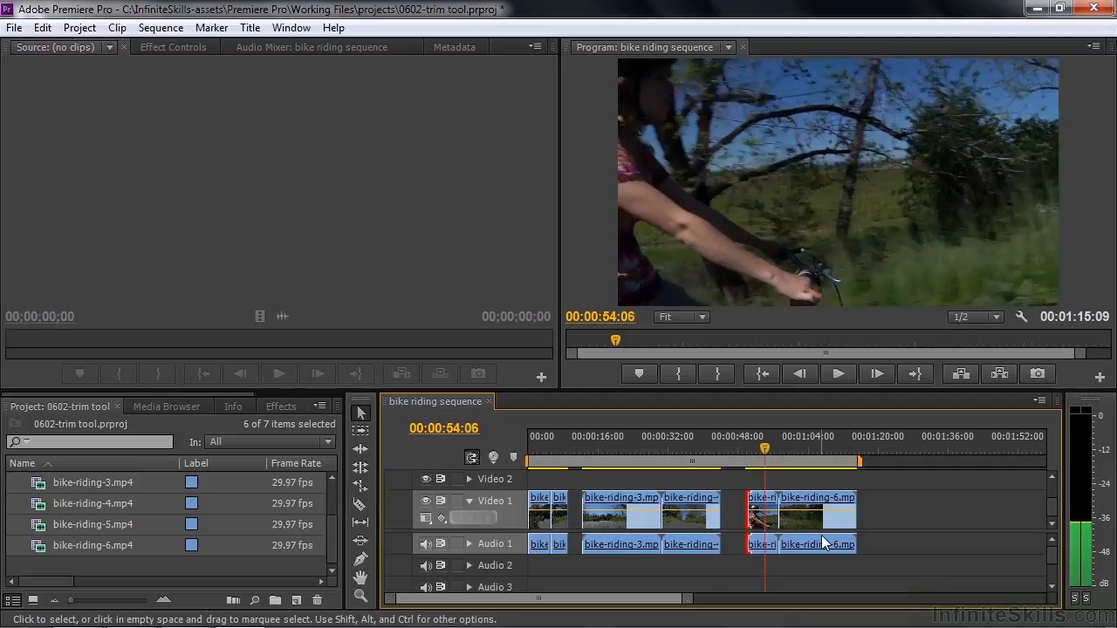
{"action": "key", "text": "Left"}
{"action": "key", "text": "Left"}
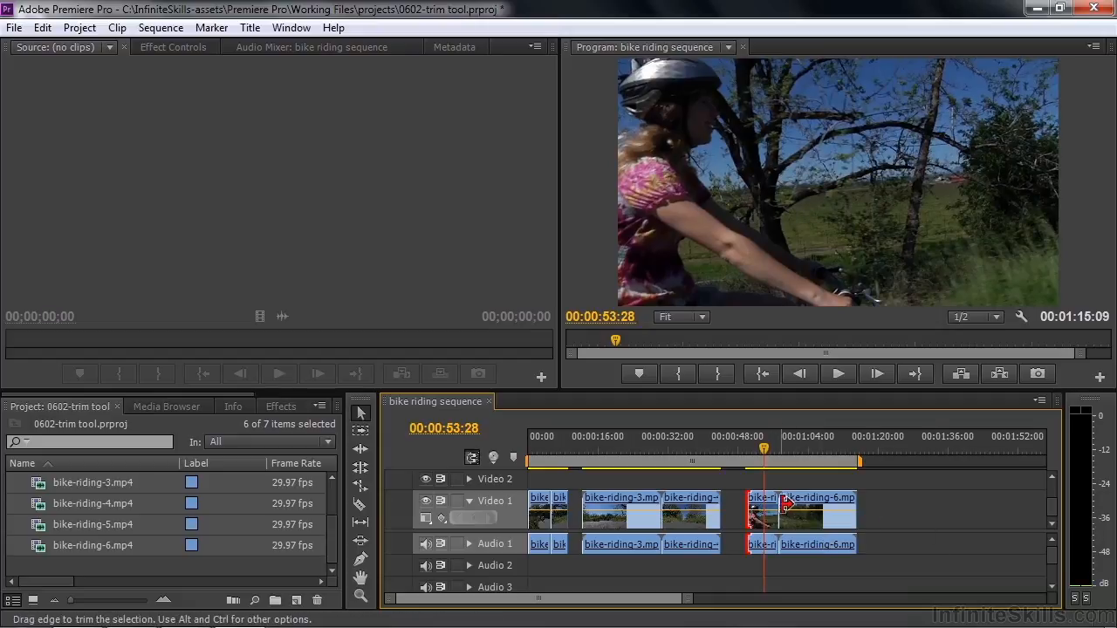
{"action": "left_click_drag", "start_coordinate": [766, 503], "coordinate": [761, 503]}
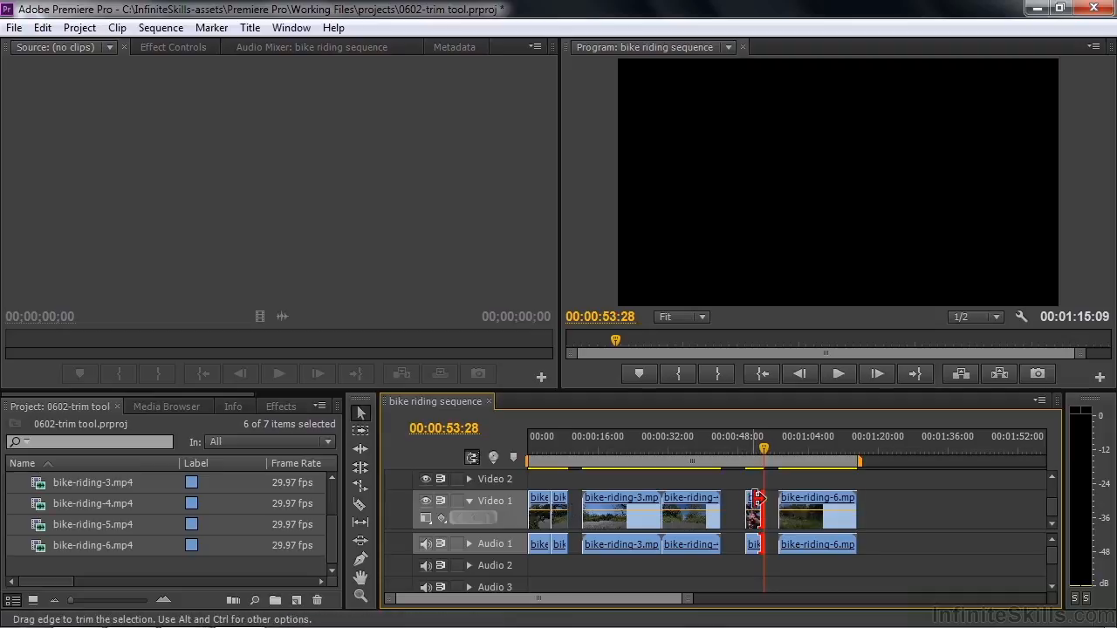
Insert the trimmed bike-riding-5.mp4 directly after bike-riding-2.mp4, shifting the following clips along, and play the sequence across the new edit
{"action": "left_click_drag", "start_coordinate": [756, 506], "coordinate": [582, 507]}
{"action": "key", "text": "ctrl"}
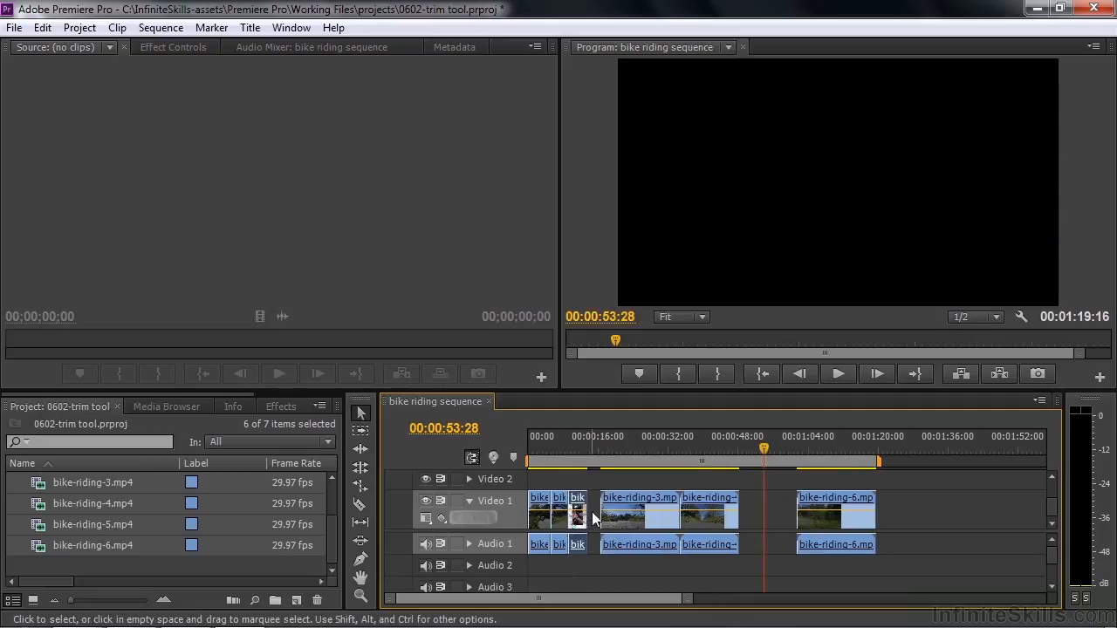
{"action": "left_click", "coordinate": [547, 447]}
{"action": "key", "text": "space"}
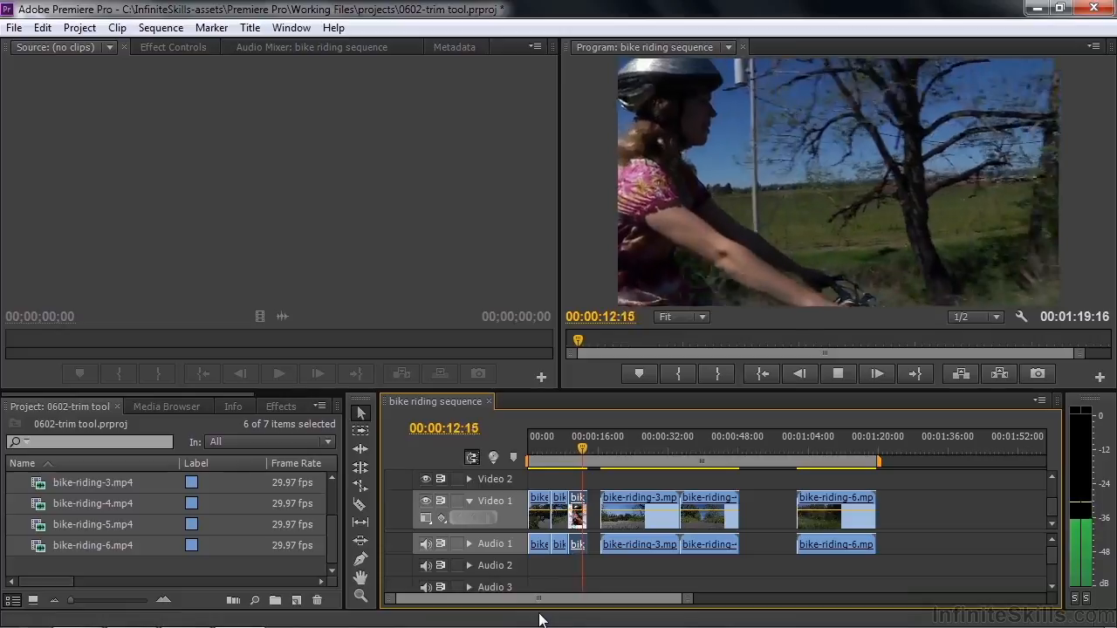
Add another copy of bike-riding-2.mp4 to the empty timeline area after bike-riding-6.mp4, and trim it down to a short section
{"action": "left_click", "coordinate": [646, 446]}
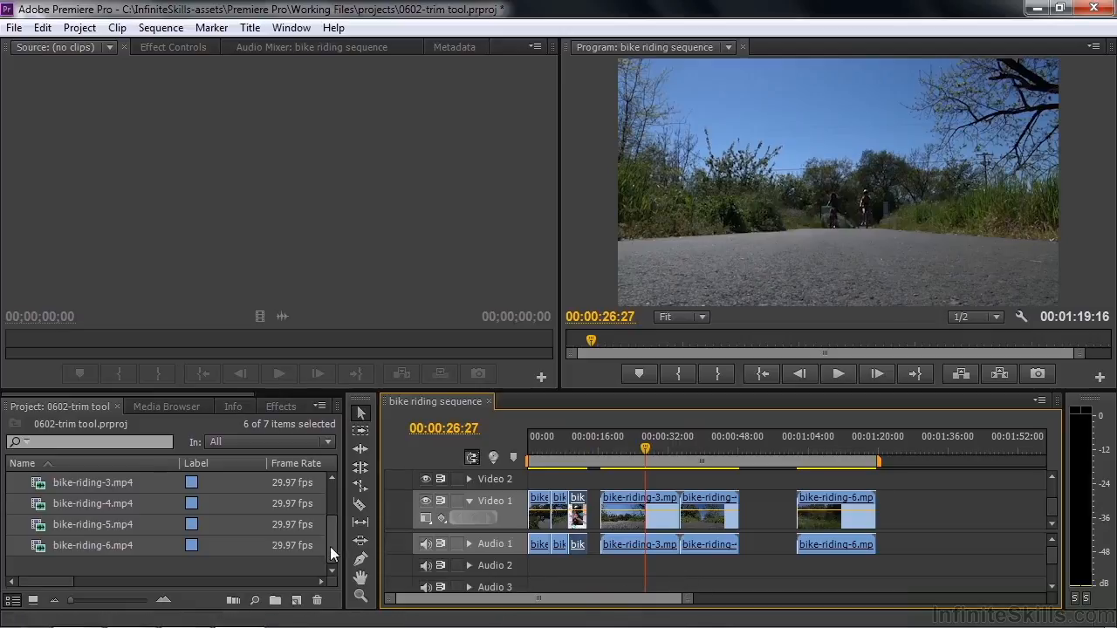
{"action": "scroll", "coordinate": [330, 544], "scroll_direction": "up", "scroll_amount": 3}
{"action": "scroll", "coordinate": [328, 526], "scroll_direction": "down", "scroll_amount": 1}
{"action": "left_click_drag", "start_coordinate": [74, 503], "coordinate": [918, 530]}
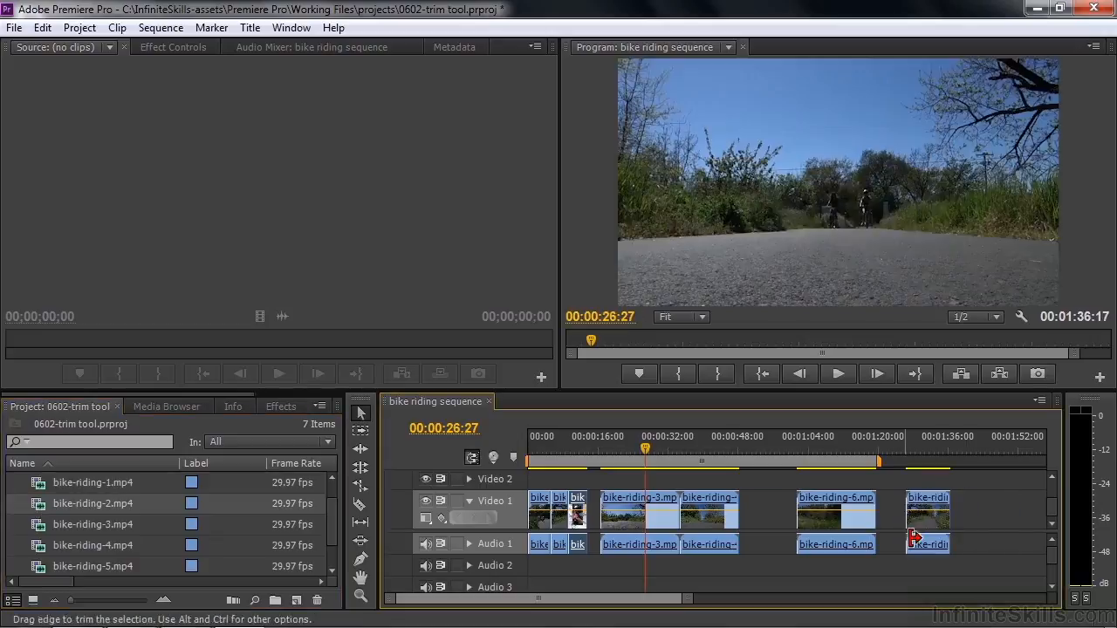
{"action": "left_click_drag", "start_coordinate": [915, 443], "coordinate": [940, 449]}
Insert the trimmed bike-riding-2.mp4 copy directly after bike-riding-5.mp4, shifting the following clips along, and play the sequence across the new edit
{"action": "left_click_drag", "start_coordinate": [900, 504], "coordinate": [604, 520]}
{"action": "key", "text": "ctrl"}
{"action": "left_click", "coordinate": [567, 457]}
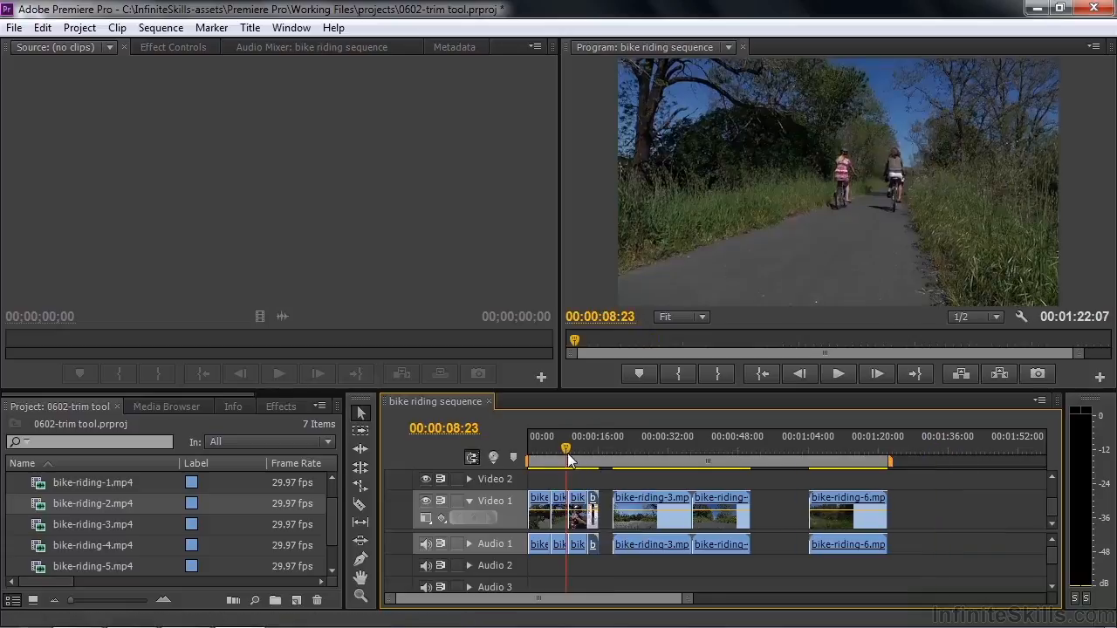
{"action": "key", "text": "space"}
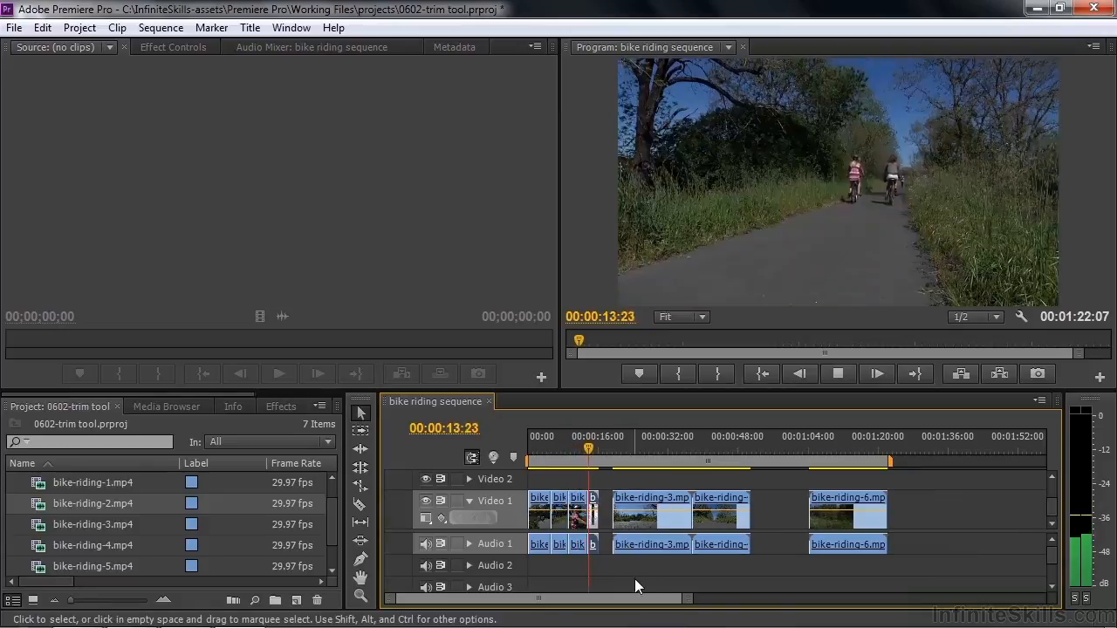
{"action": "key", "text": "space"}
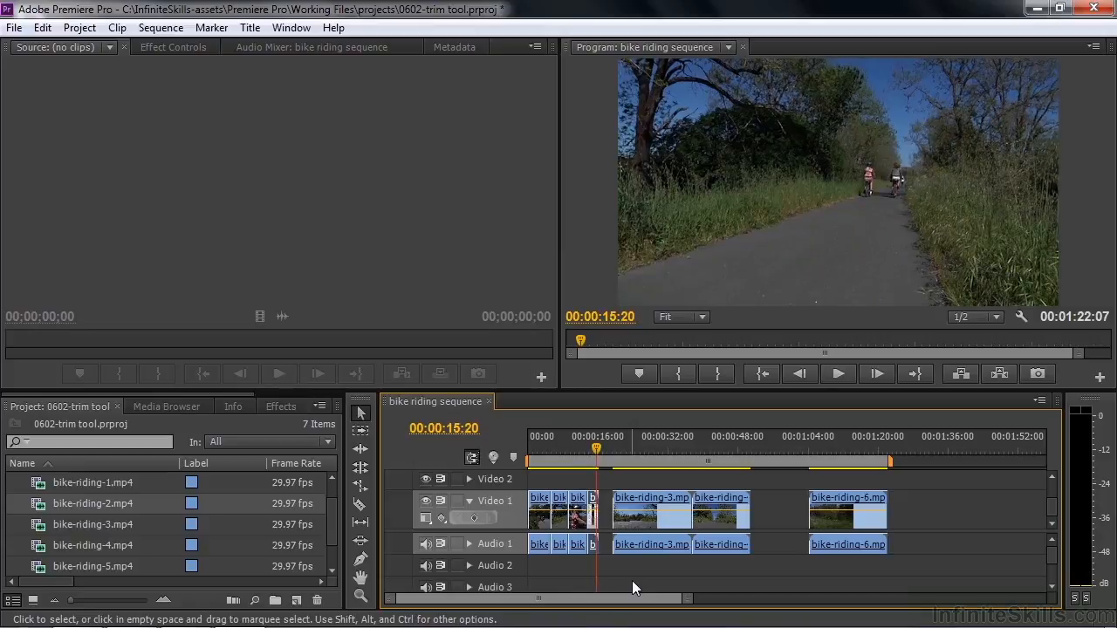
Scrub through bike-riding-6.mp4, and trim its start to 00:01:09:11 and its end to 00:01:20:04
{"action": "left_click_drag", "start_coordinate": [815, 441], "coordinate": [845, 456]}
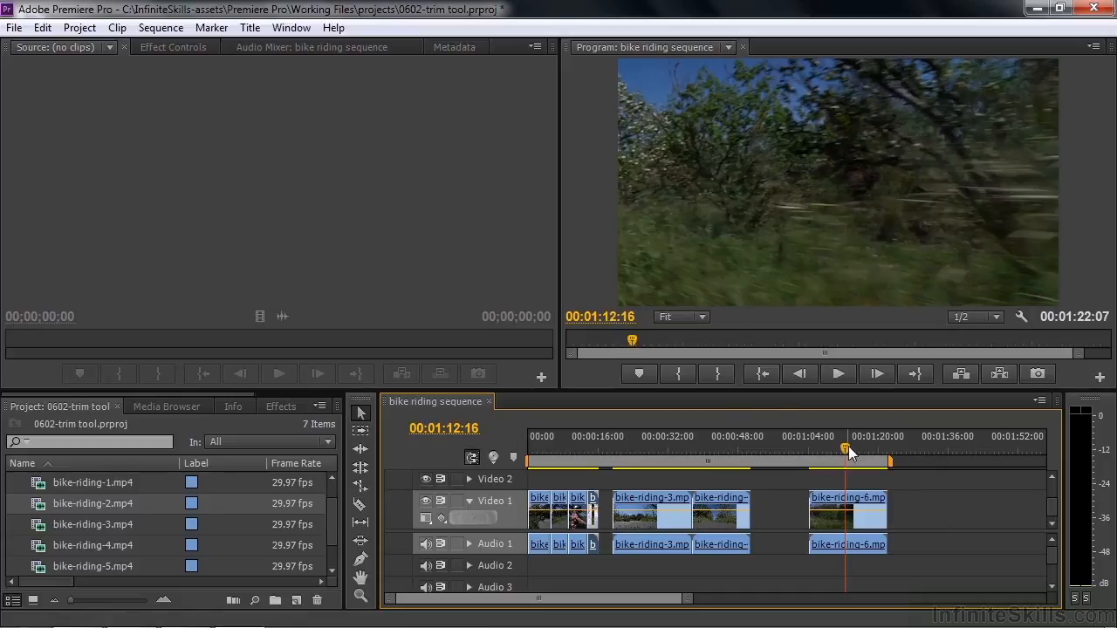
{"action": "left_click_drag", "start_coordinate": [844, 451], "coordinate": [831, 451]}
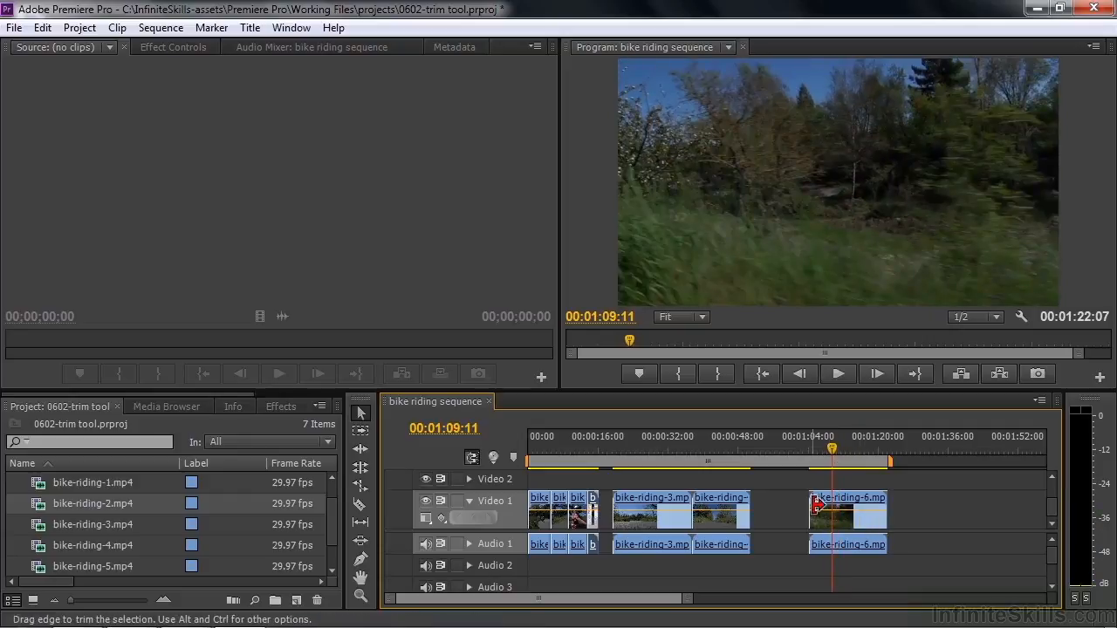
{"action": "left_click_drag", "start_coordinate": [814, 505], "coordinate": [835, 504]}
{"action": "left_click_drag", "start_coordinate": [831, 453], "coordinate": [868, 543]}
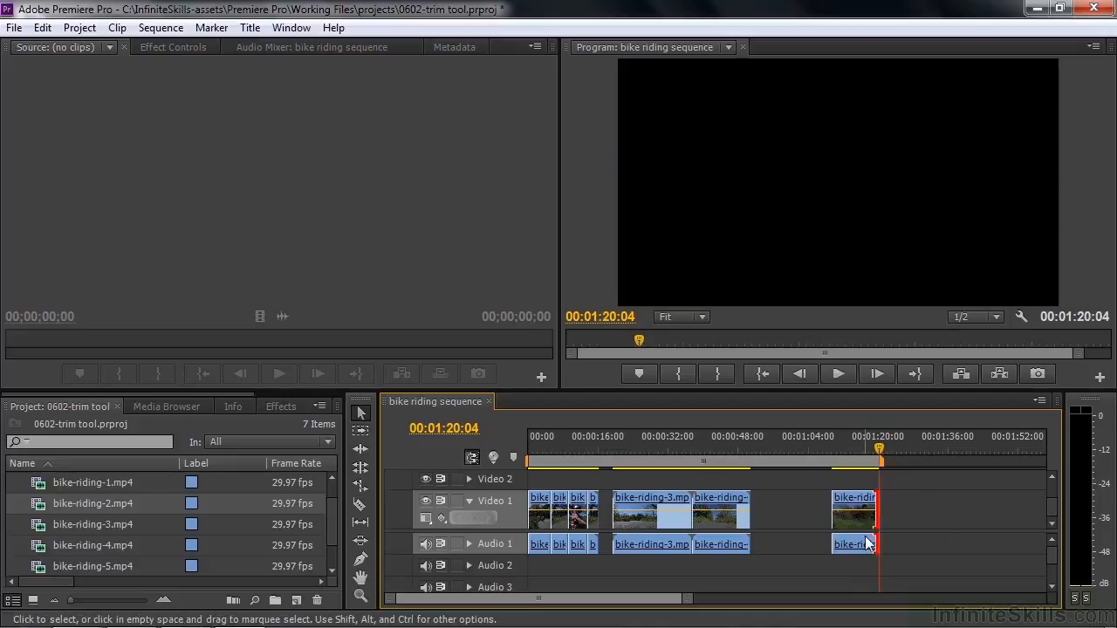
Insert the trimmed bike-riding-6.mp4 directly after the second bike-riding-2.mp4, shifting later clips along, and trim its end to 00:00:23:29 after playing the edit
{"action": "left_click_drag", "start_coordinate": [854, 503], "coordinate": [623, 504]}
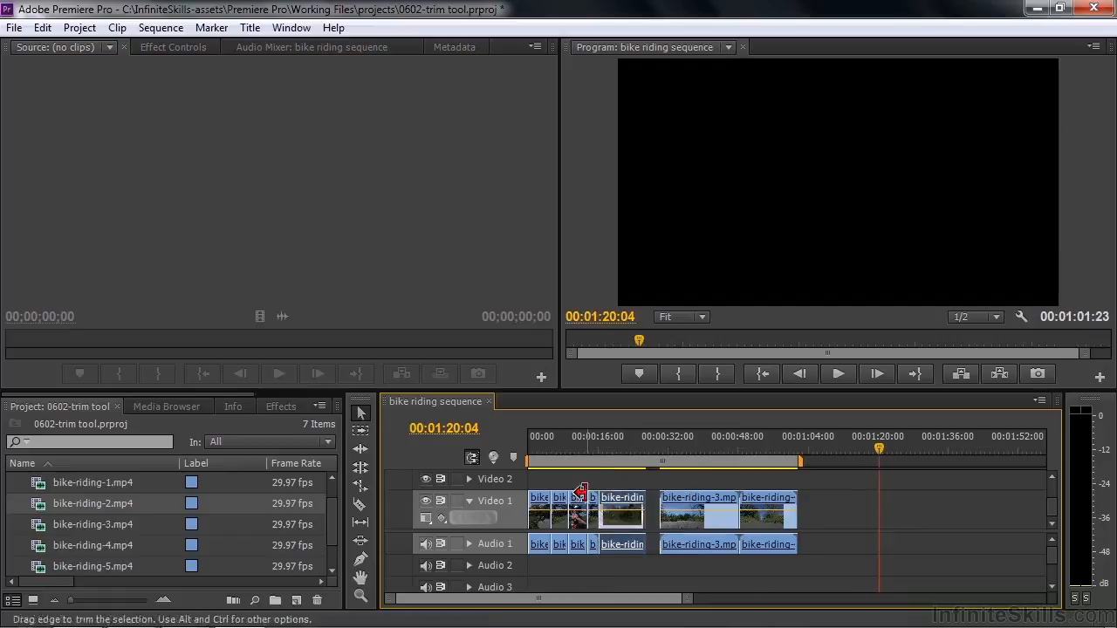
{"action": "left_click", "coordinate": [593, 445]}
{"action": "key", "text": "space"}
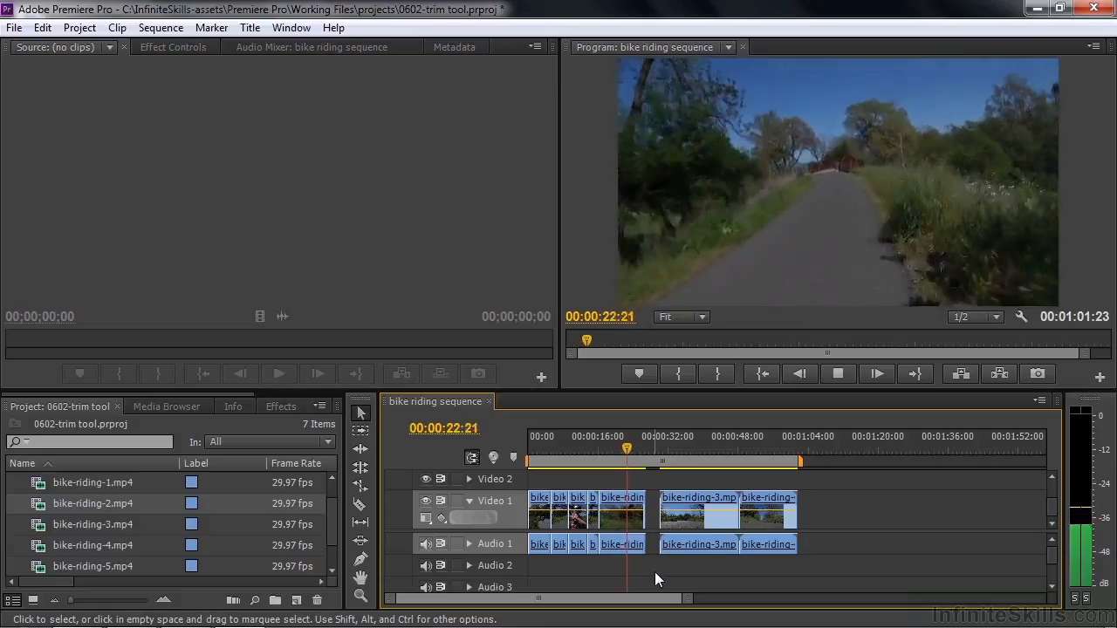
{"action": "key", "text": "space"}
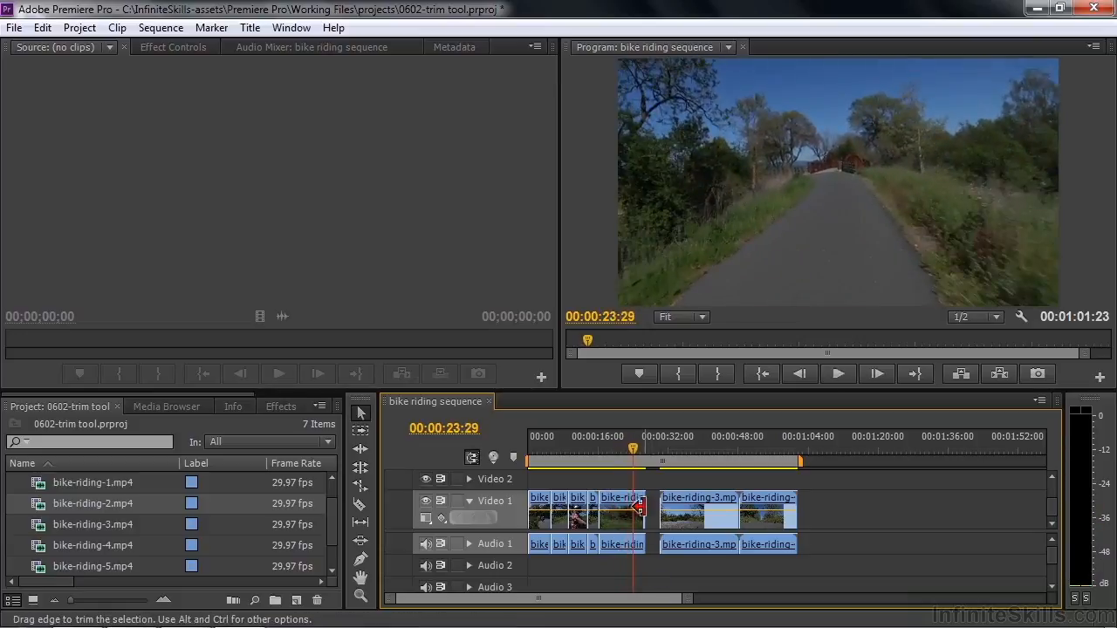
{"action": "left_click_drag", "start_coordinate": [638, 502], "coordinate": [647, 555]}
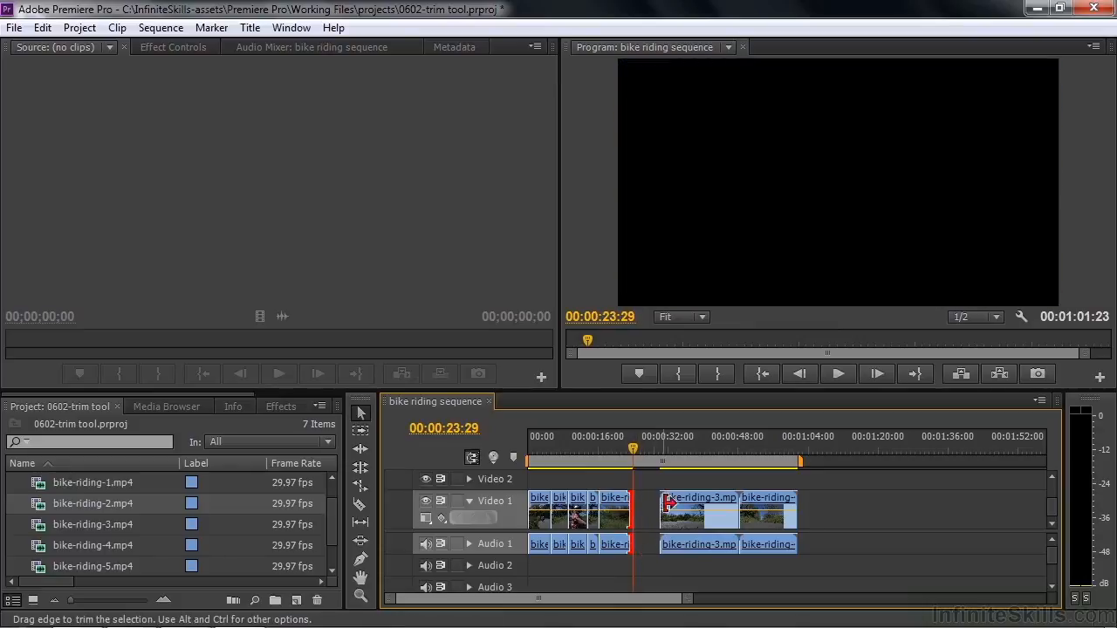
{"action": "left_click_drag", "start_coordinate": [682, 448], "coordinate": [742, 443]}
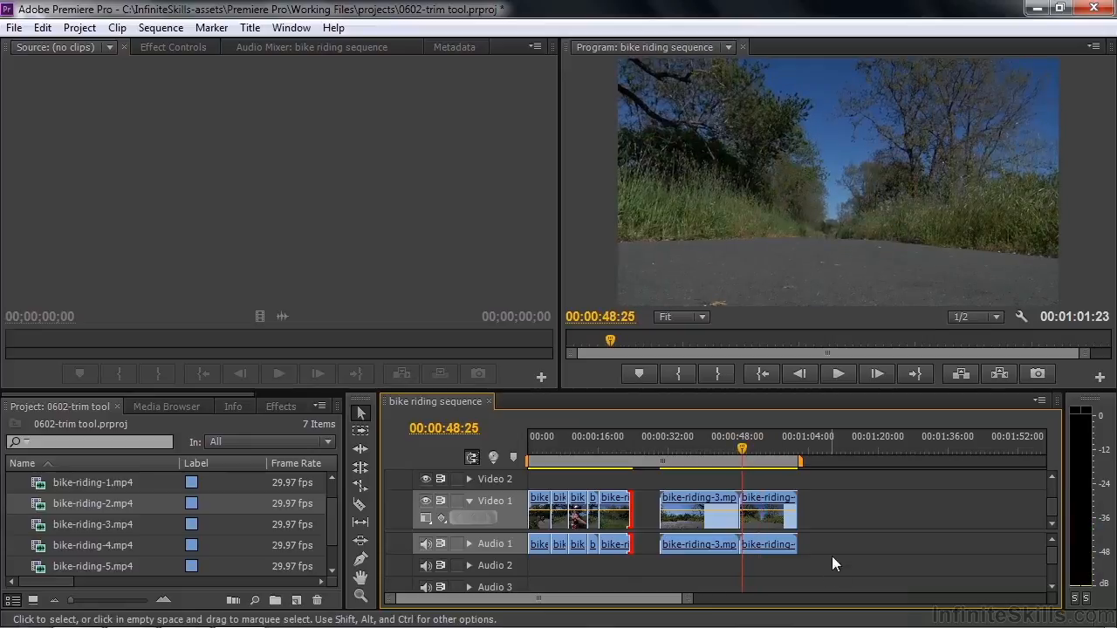
{"action": "left_click", "coordinate": [762, 501]}
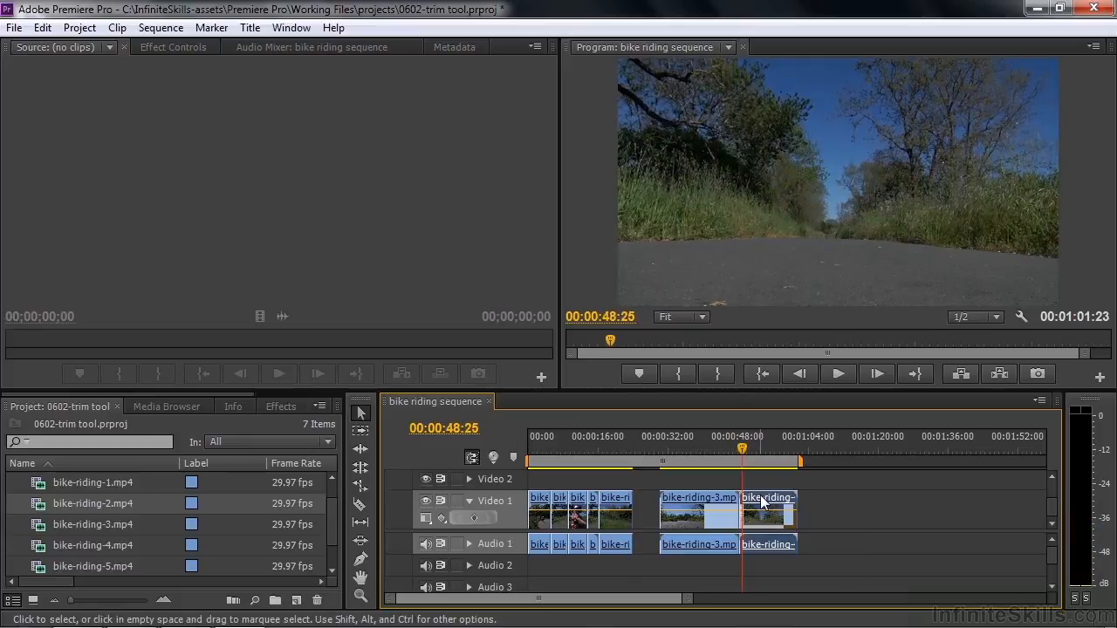
{"action": "key", "text": "Delete"}
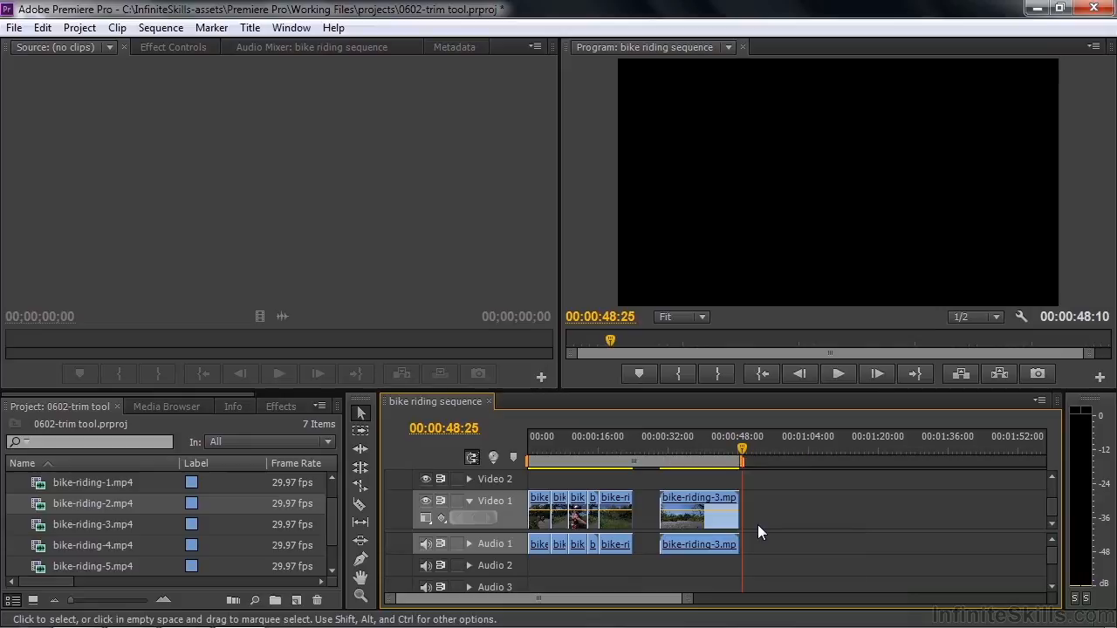
{"action": "key", "text": "ctrl+z"}
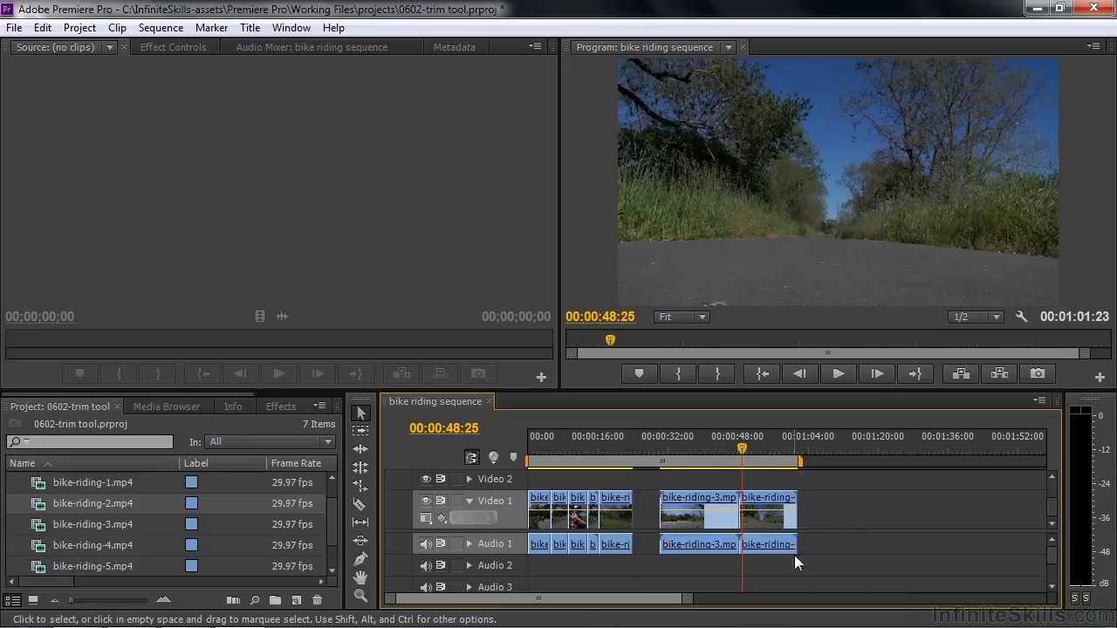
Delete the two unused clips after the gap, bike-riding-3.mp4 and the clip following it, from the sequence together
{"action": "left_click_drag", "start_coordinate": [821, 567], "coordinate": [703, 482]}
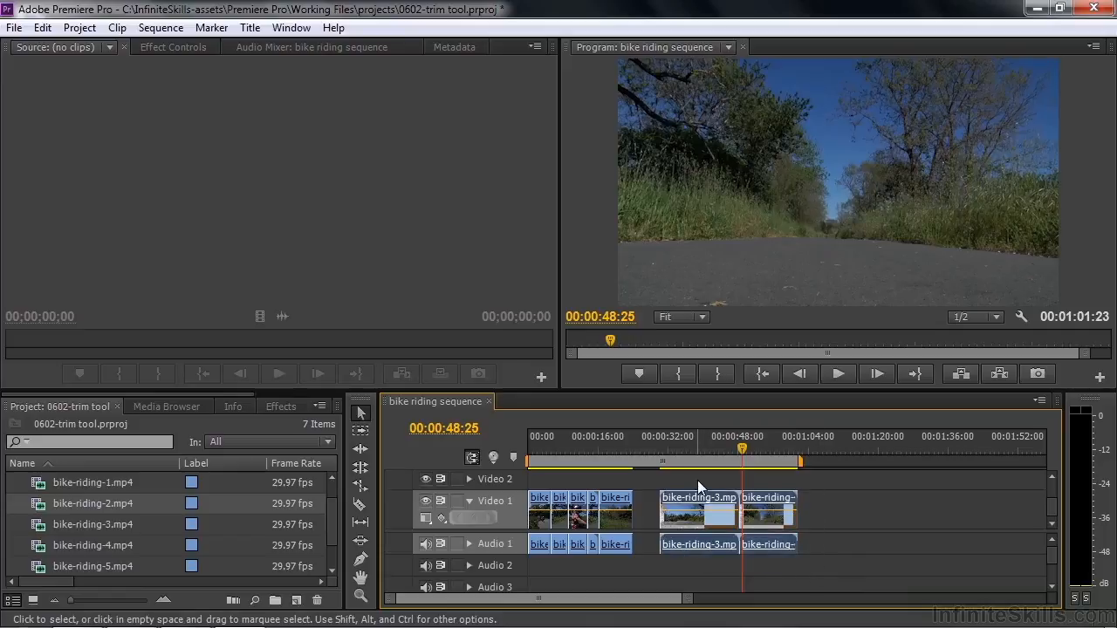
{"action": "key", "text": "Delete"}
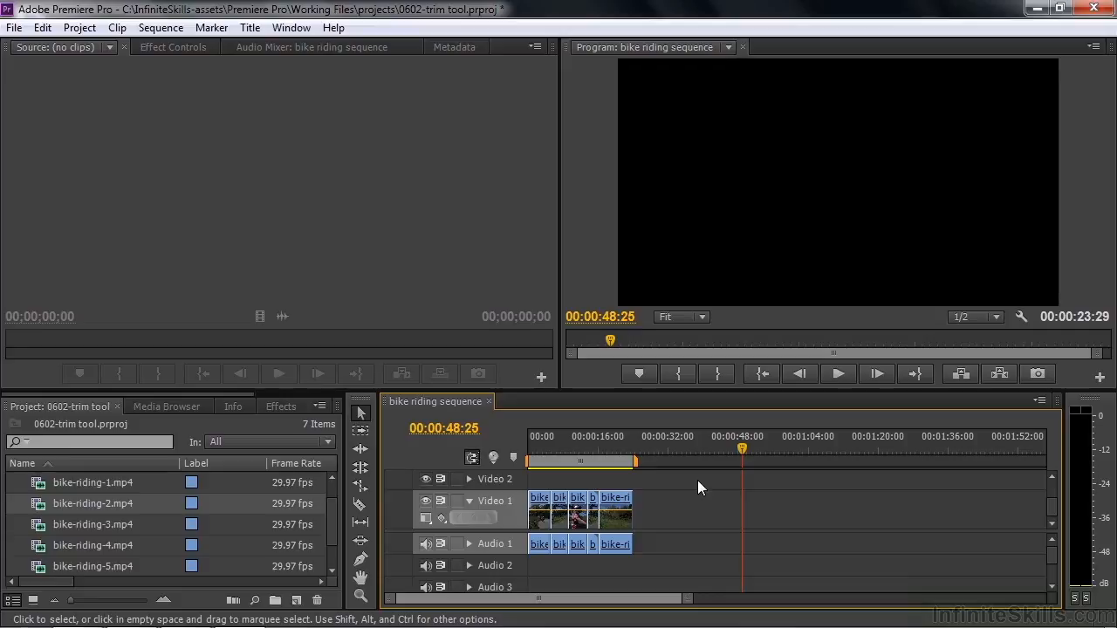
Fit the whole sequence in the timeline and play it from the beginning to review all the edits
{"action": "key", "text": "backslash"}
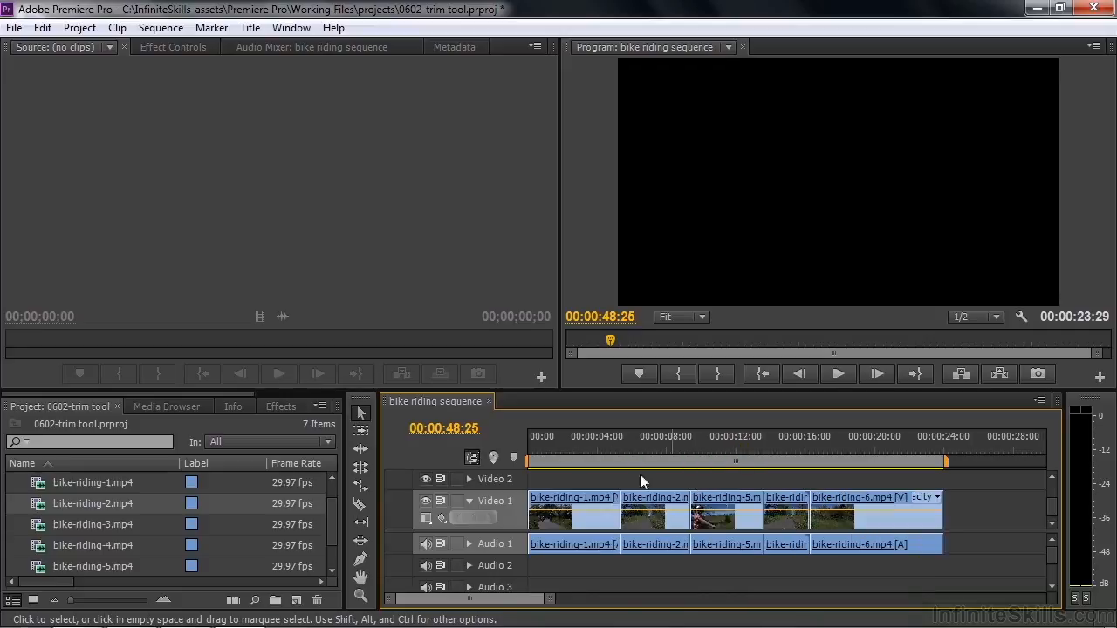
{"action": "left_click_drag", "start_coordinate": [538, 439], "coordinate": [528, 443]}
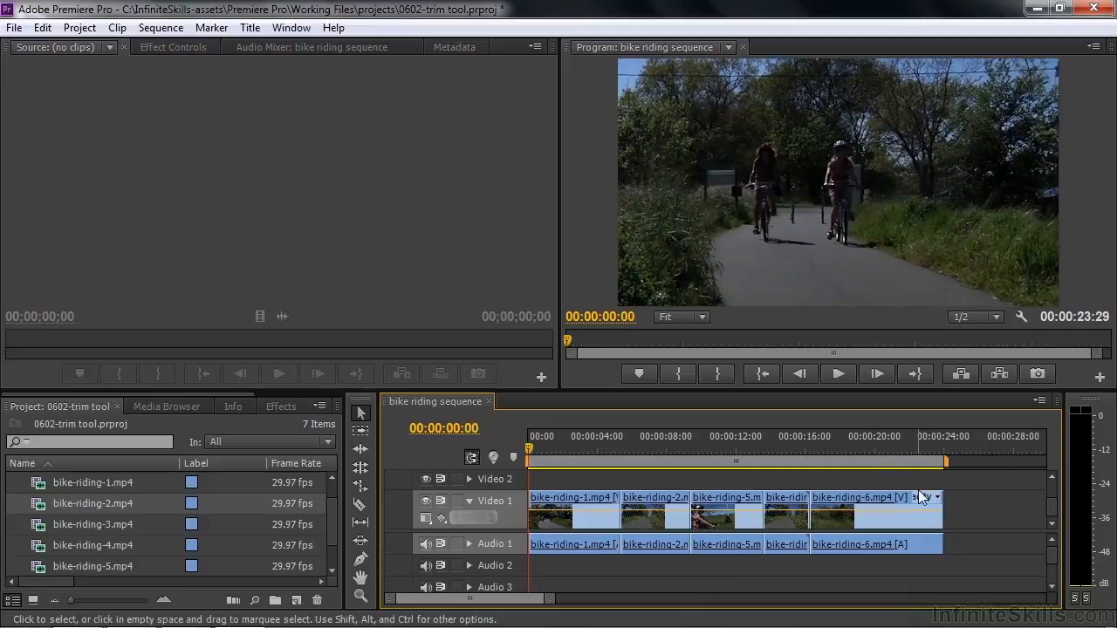
{"action": "key", "text": "space"}
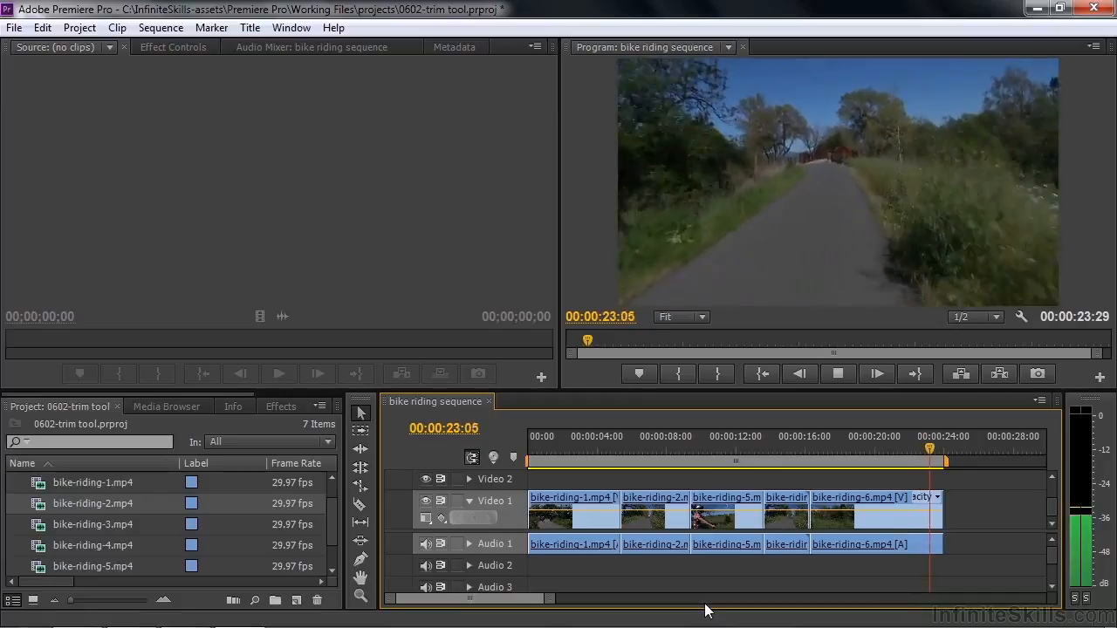
{"action": "key", "text": "space"}
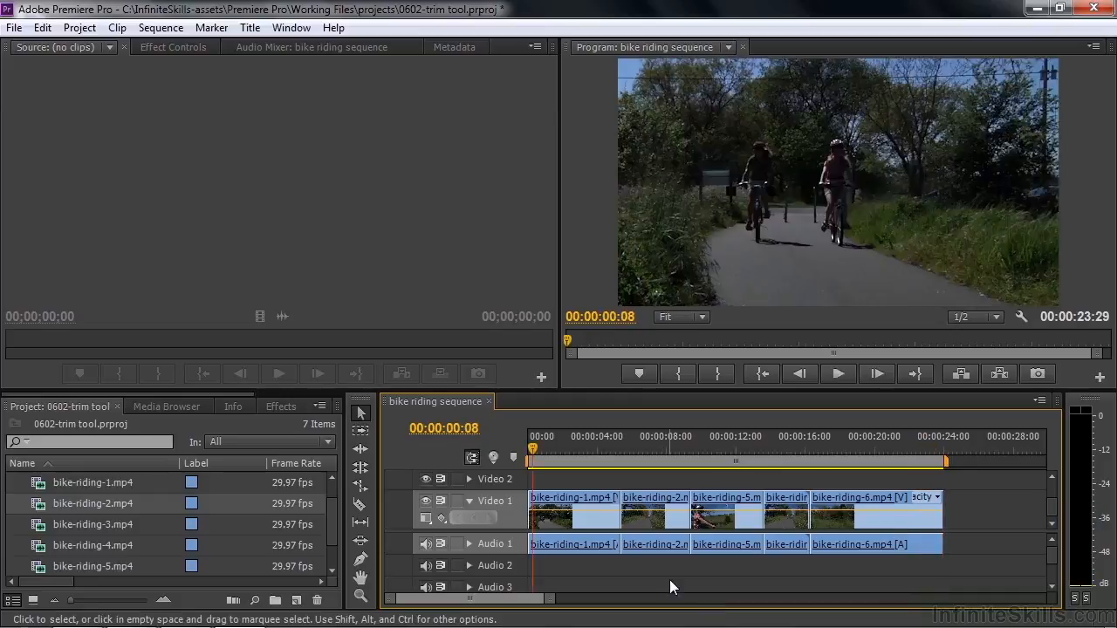